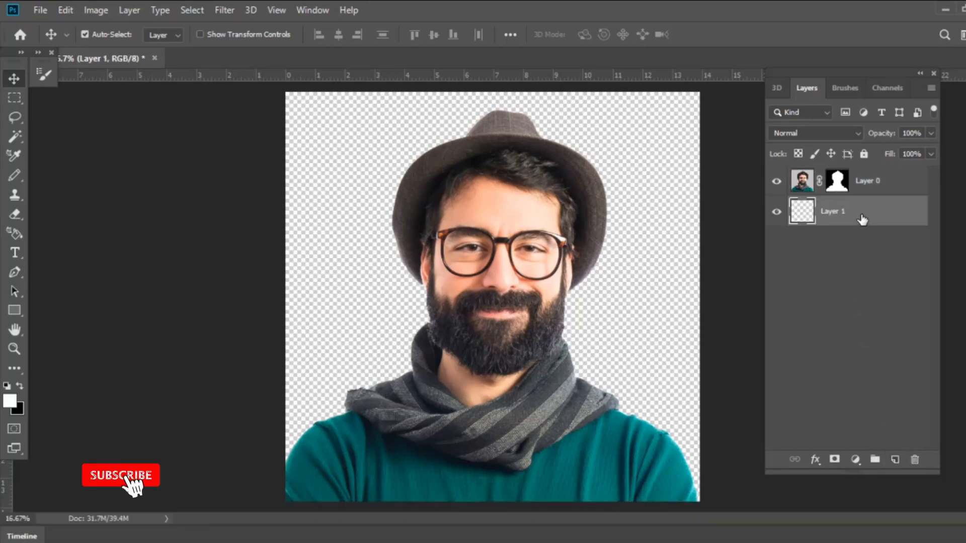
Fill Layer 1 with white and convert it together with Layer 0 into a single smart object.
key("alt+Delete")
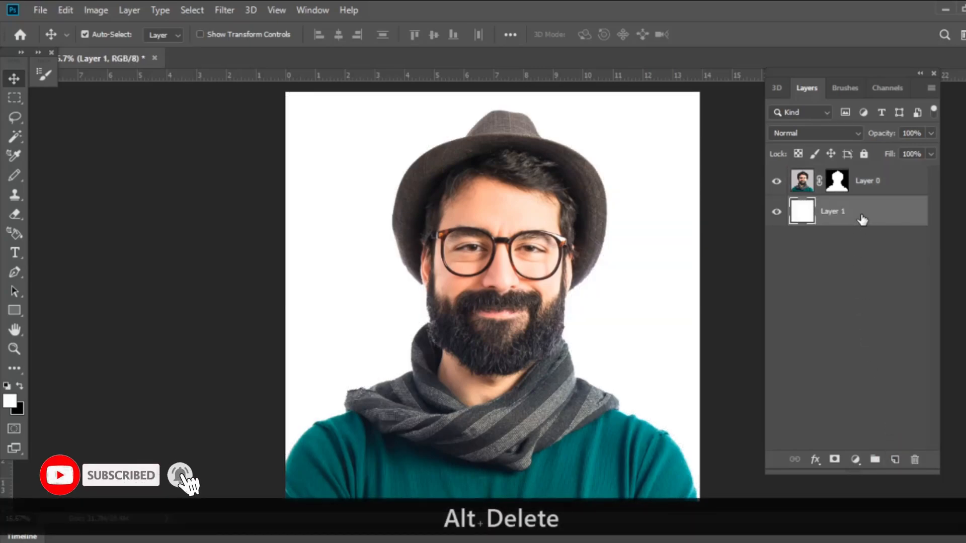
left_click(901, 185)
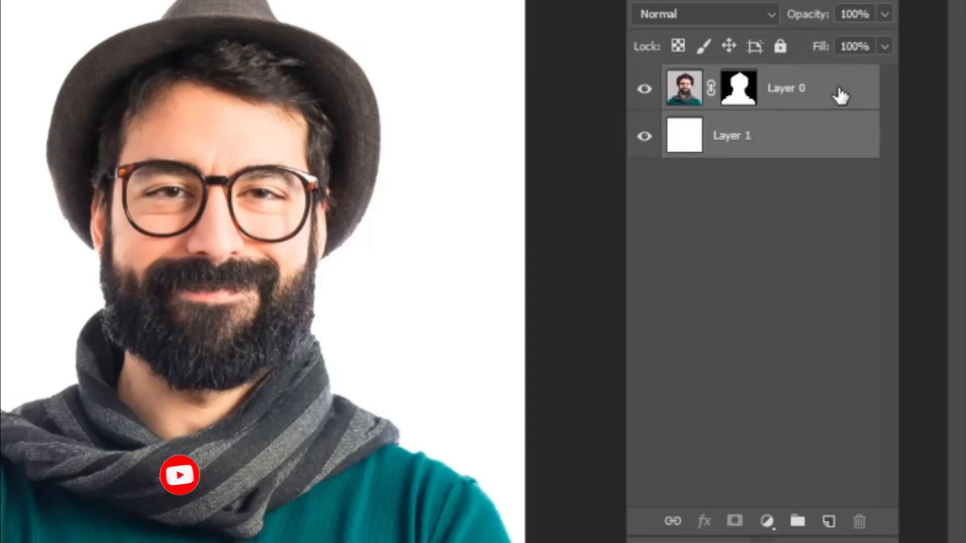
right_click(839, 91)
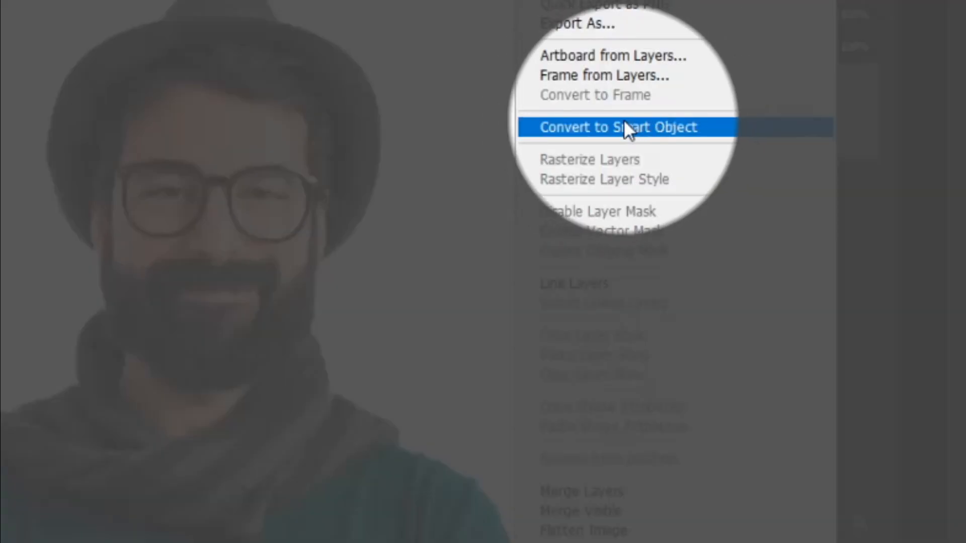
left_click(624, 124)
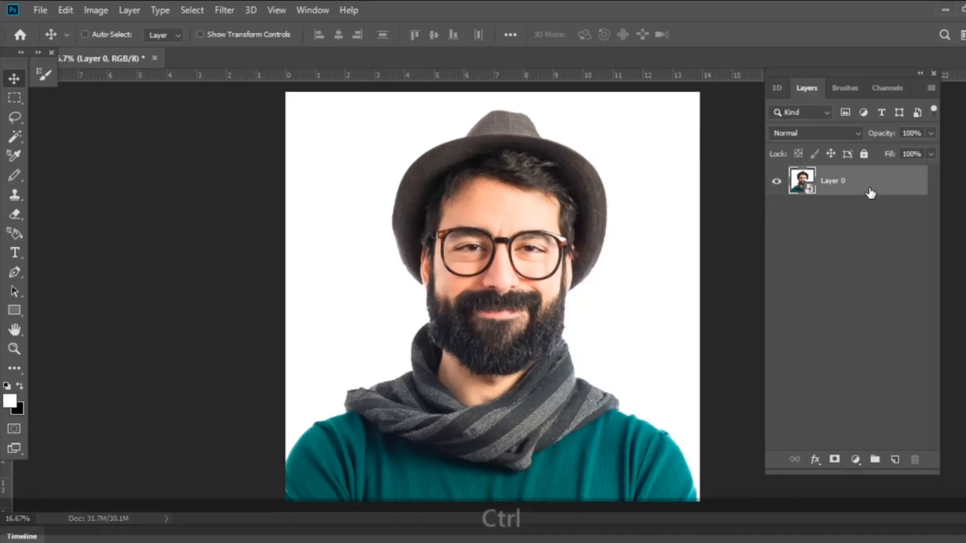
Duplicate the smart object layer and rename the copy Line Art.
key("ctrl+j")
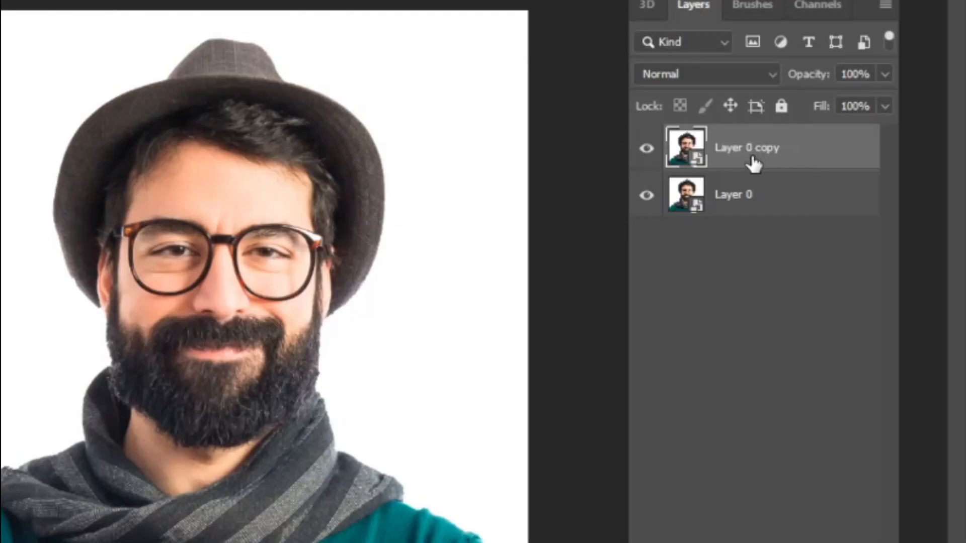
double_click(844, 184)
type("Li")
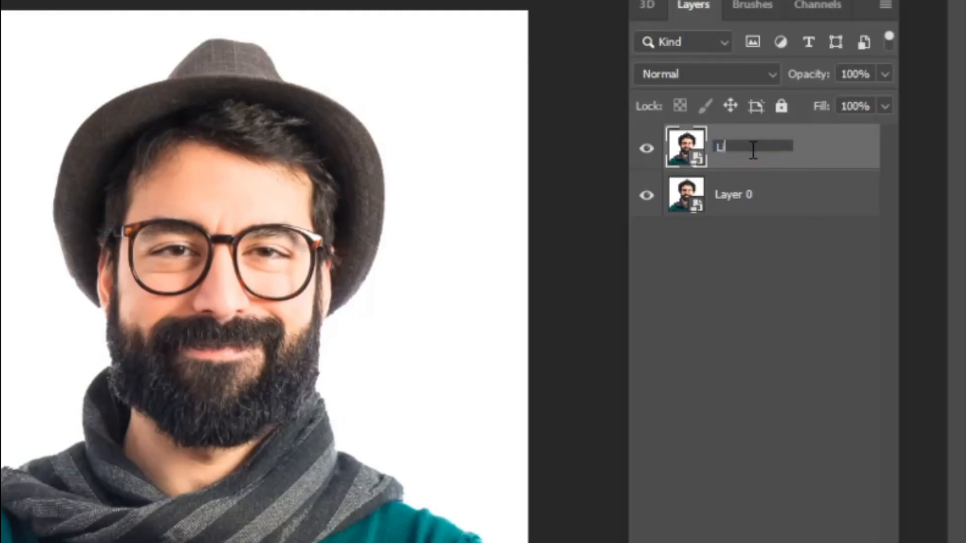
type("ne Art")
key("Return")
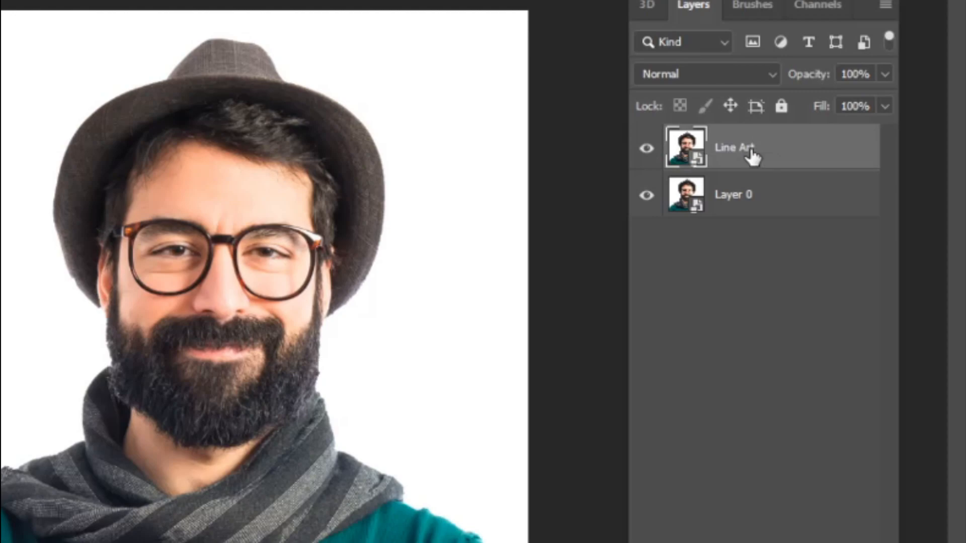
Rename the original smart object layer below Line Art as Color.
double_click(732, 195)
type("Color")
key("Return")
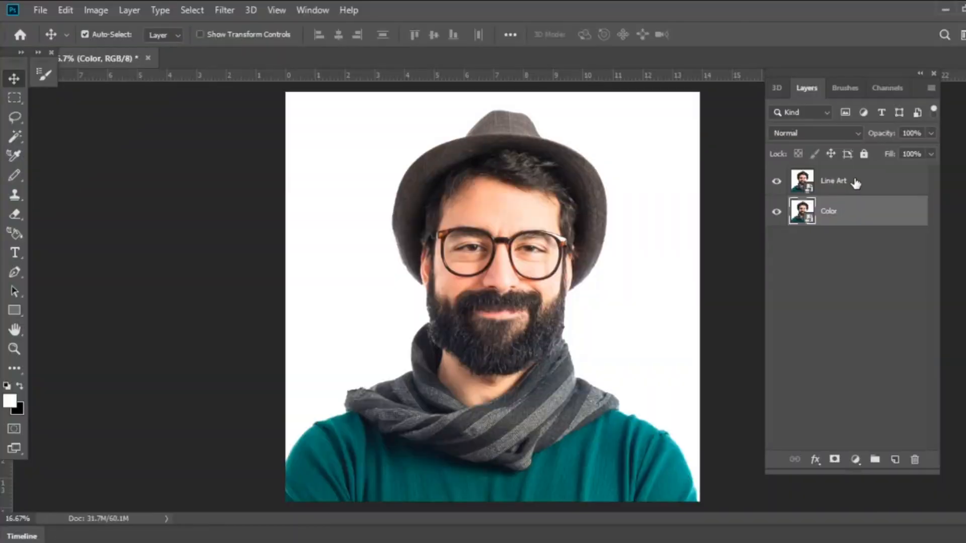
Apply the Filter Gallery's Poster Edges to the Line Art layer with Edge Thickness 0, Edge Intensity 5 and Posterization 6.
left_click(769, 147)
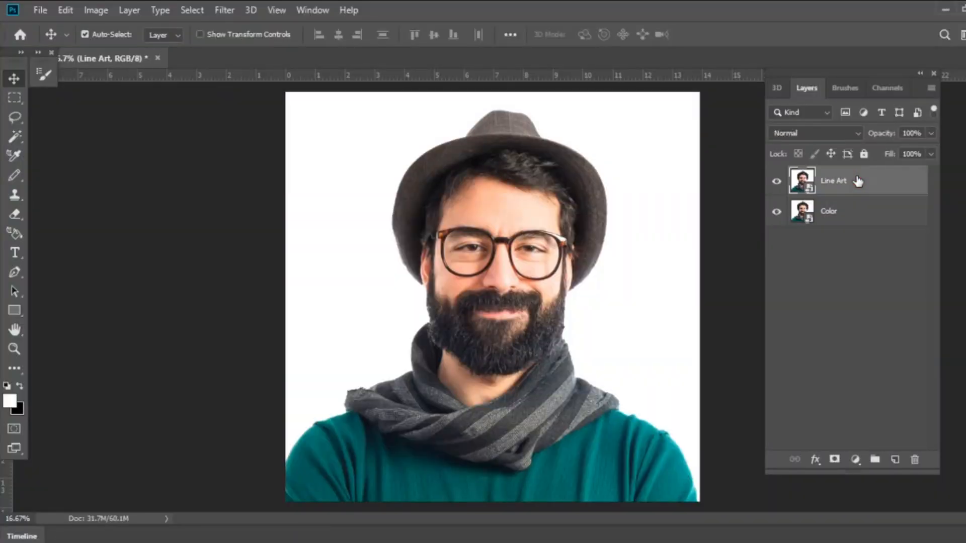
left_click(222, 11)
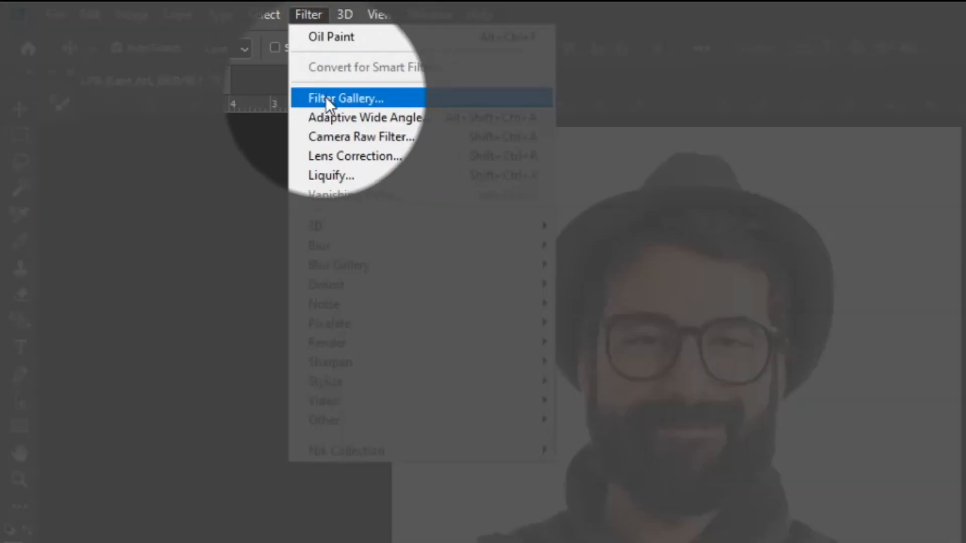
left_click(325, 97)
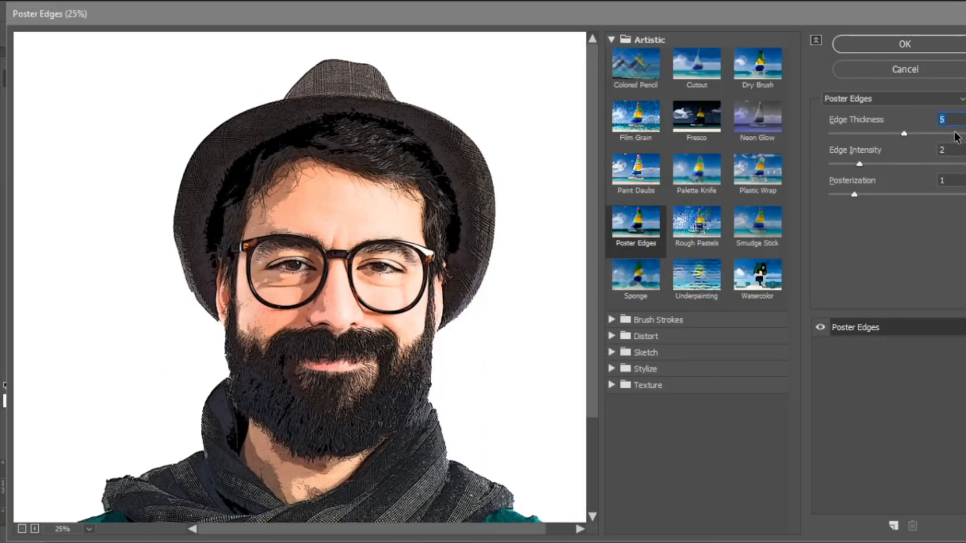
type("0")
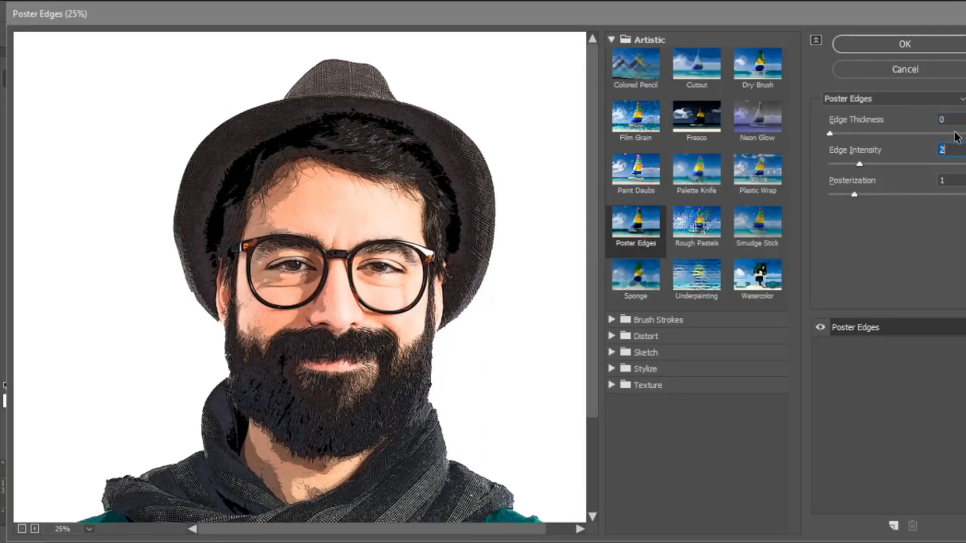
type("5")
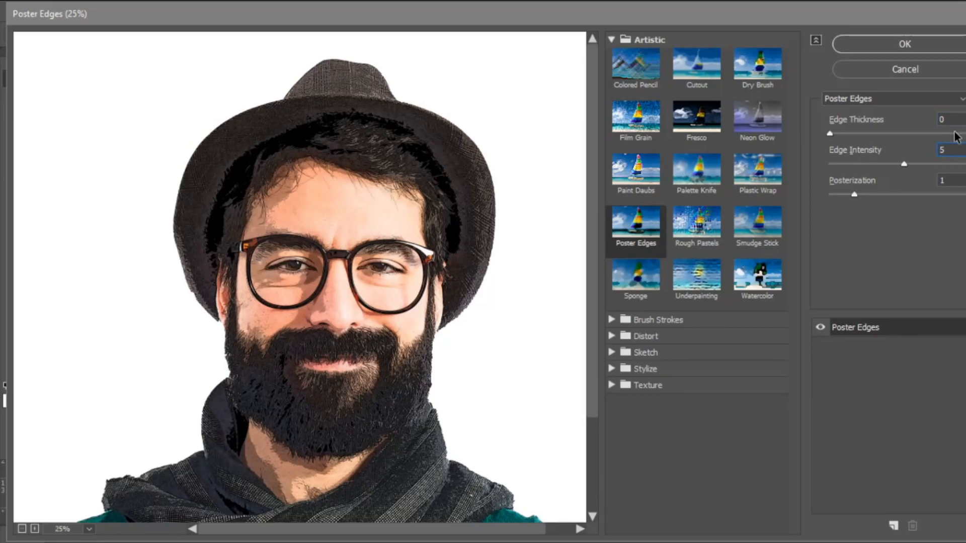
type("6")
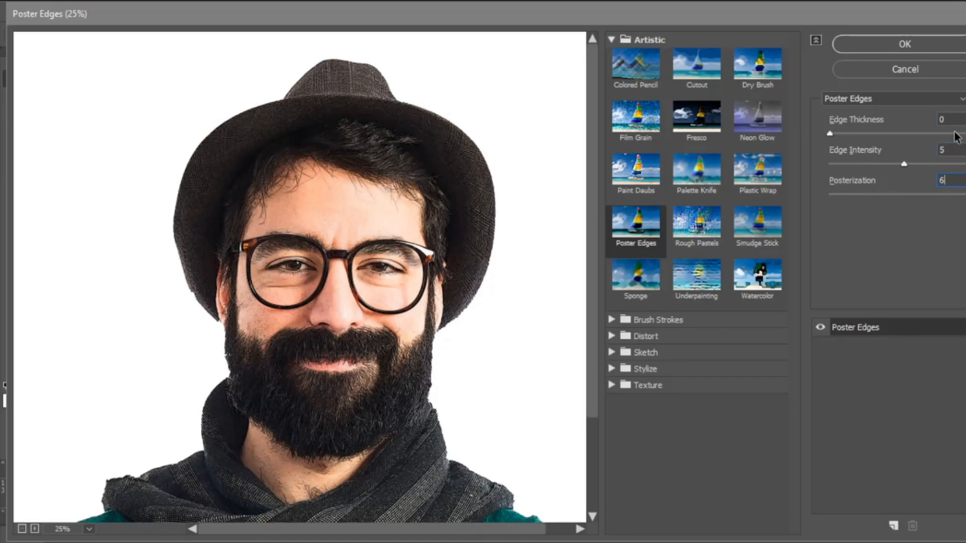
left_click(904, 44)
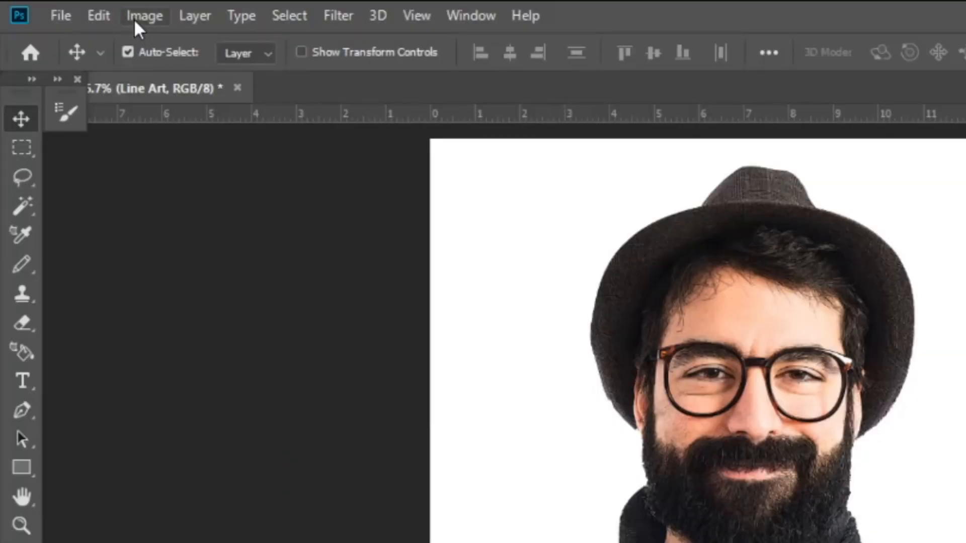
Apply a Threshold adjustment to the Line Art layer with the threshold level at 40.
left_click(91, 12)
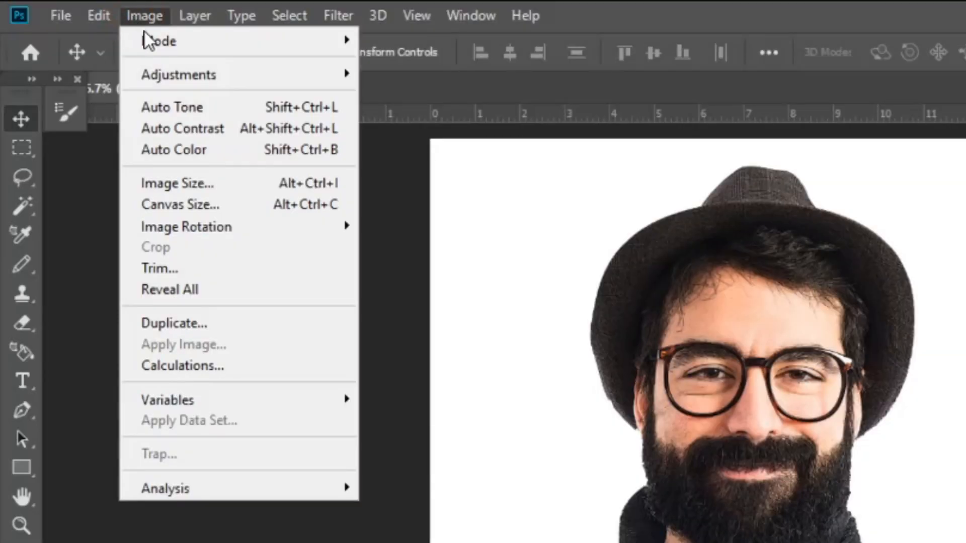
mouse_move(173, 78)
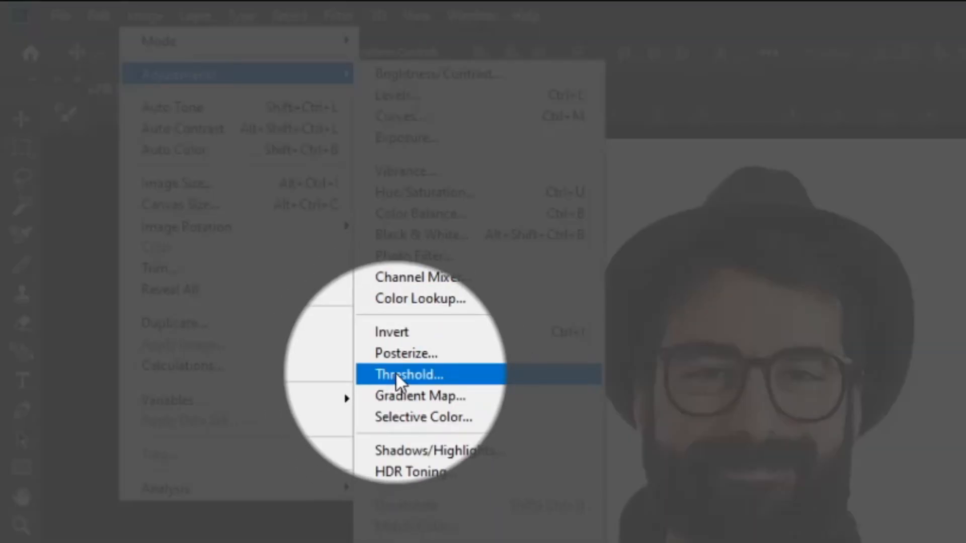
left_click(394, 374)
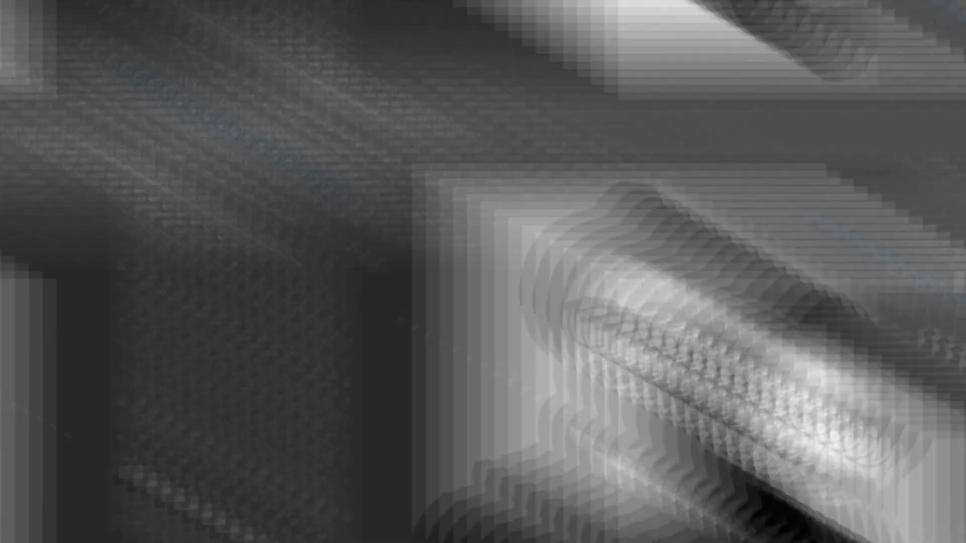
left_click(696, 142)
double_click(695, 142)
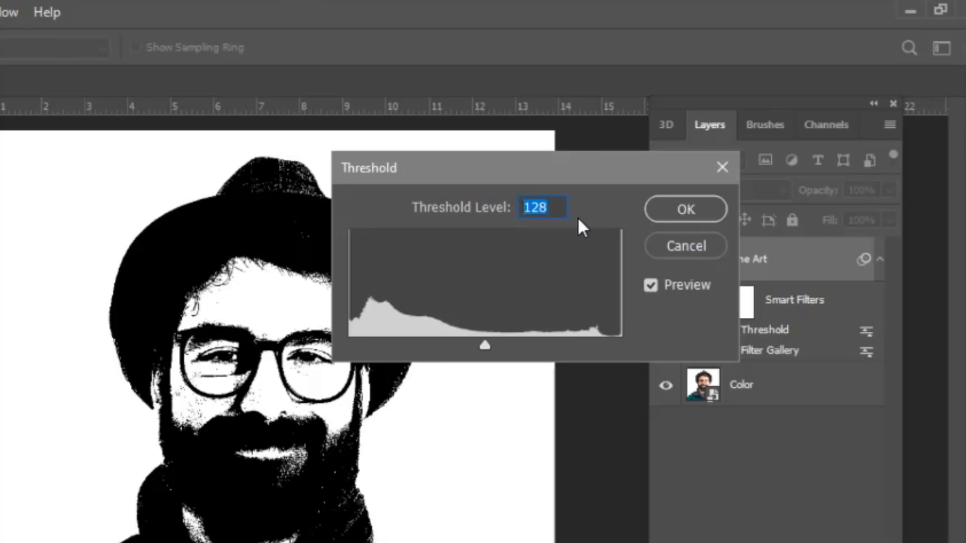
type("40")
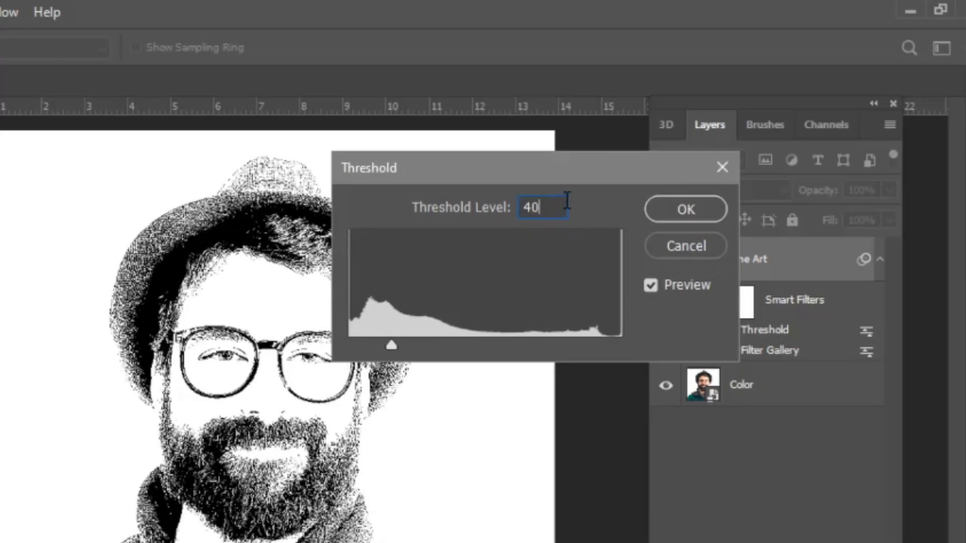
left_click(669, 207)
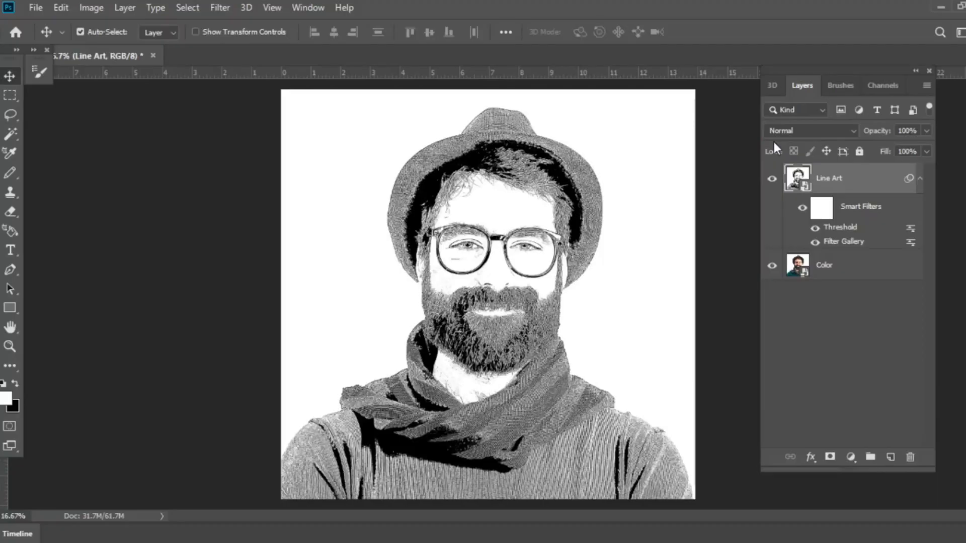
Apply the Oil Paint filter to the Line Art layer with Stylization 5, Cleanliness 3, Scale 0.1 and Bristle Detail 0.
key("z")
left_click_drag(546, 247, 589, 247)
key("v")
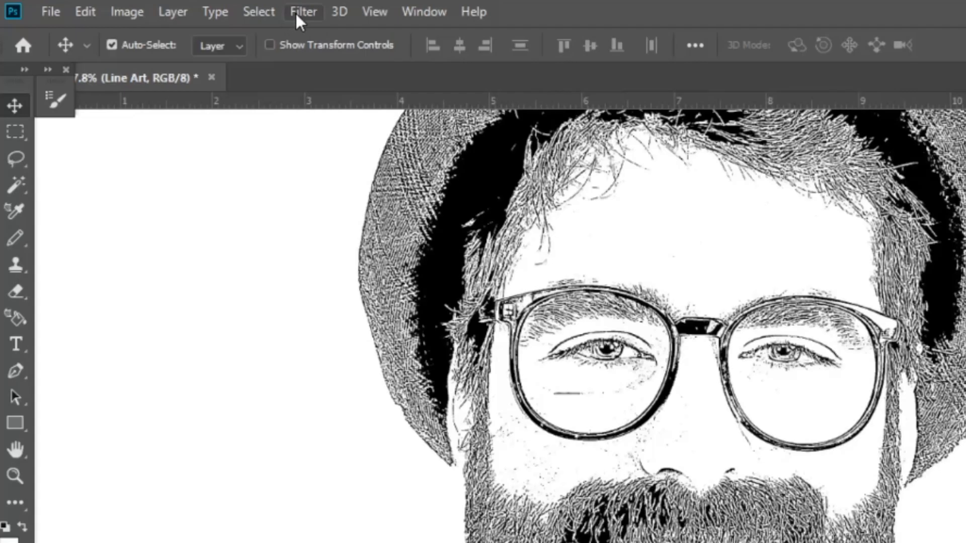
left_click(214, 9)
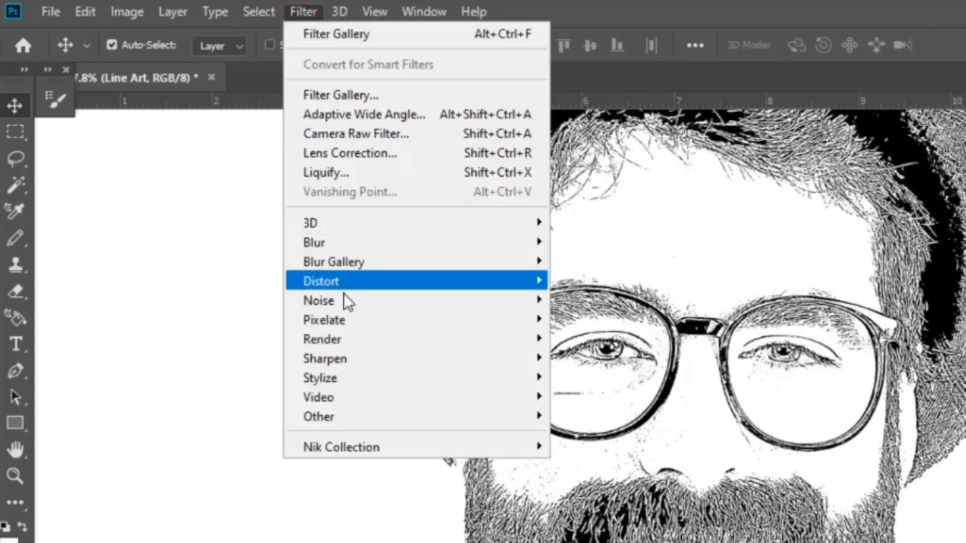
mouse_move(487, 383)
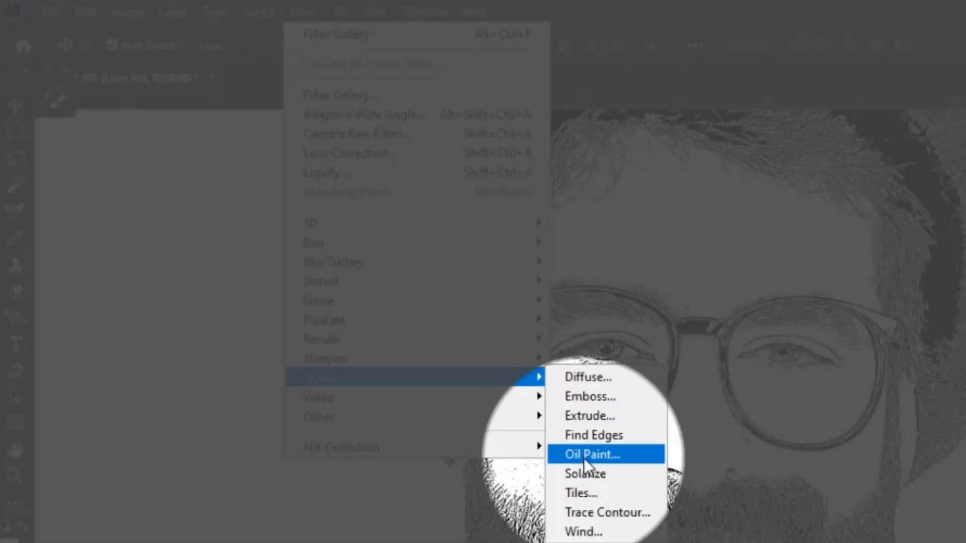
left_click(584, 456)
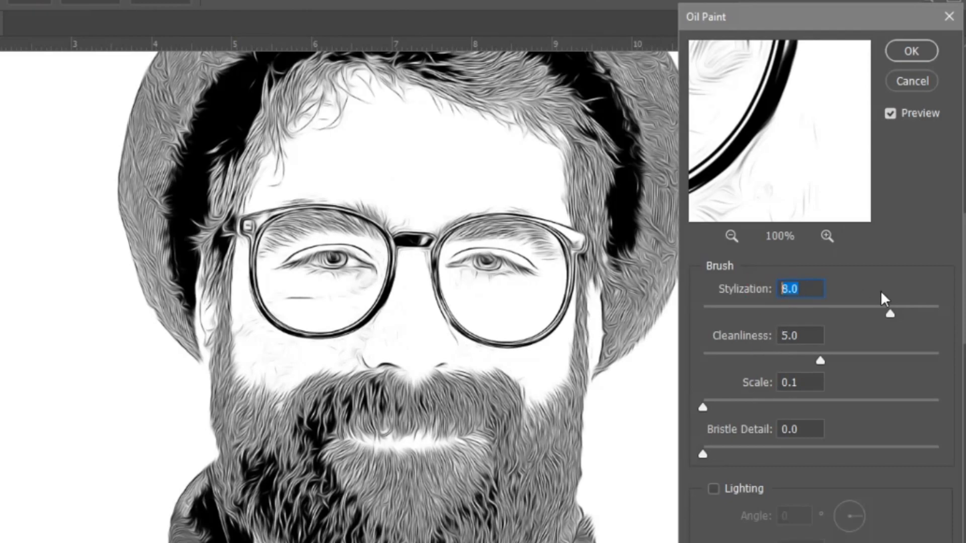
type("5")
key("Tab")
type("3")
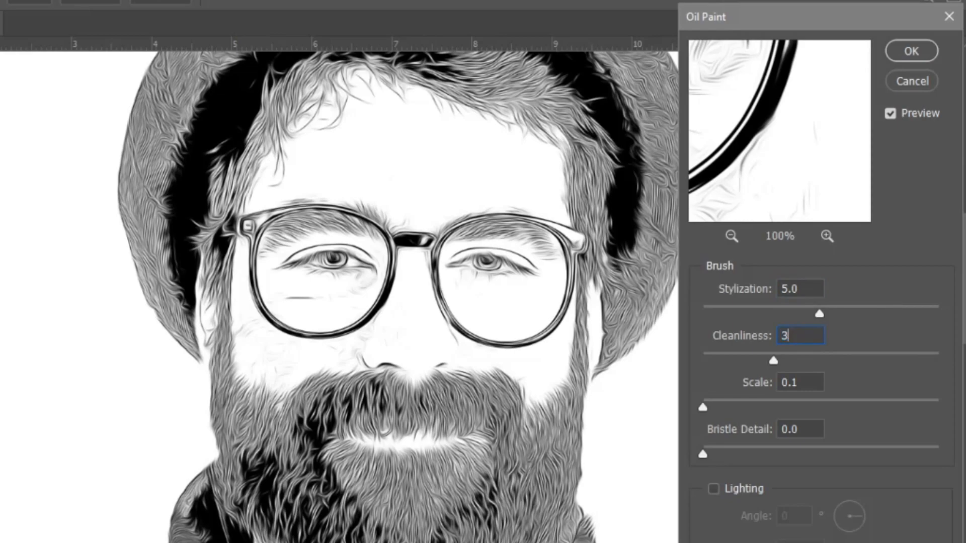
left_click(785, 382)
left_click(781, 428)
left_click(920, 55)
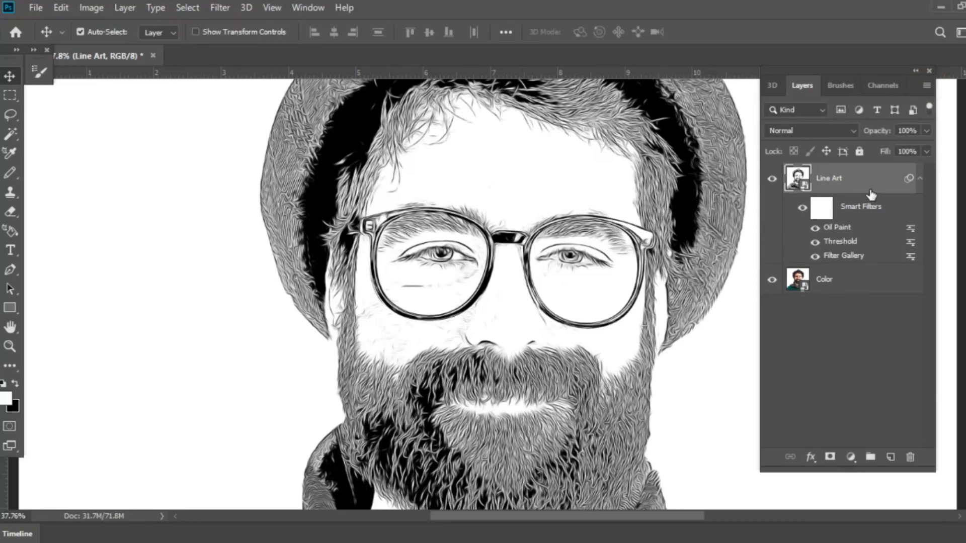
Add a Levels adjustment layer above Line Art and clip it to that layer.
left_click(851, 458)
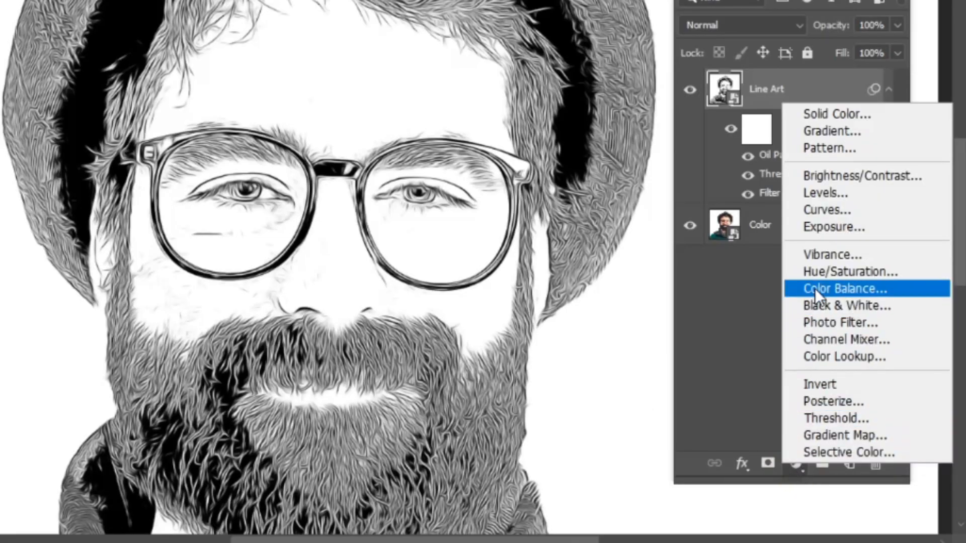
left_click(826, 190)
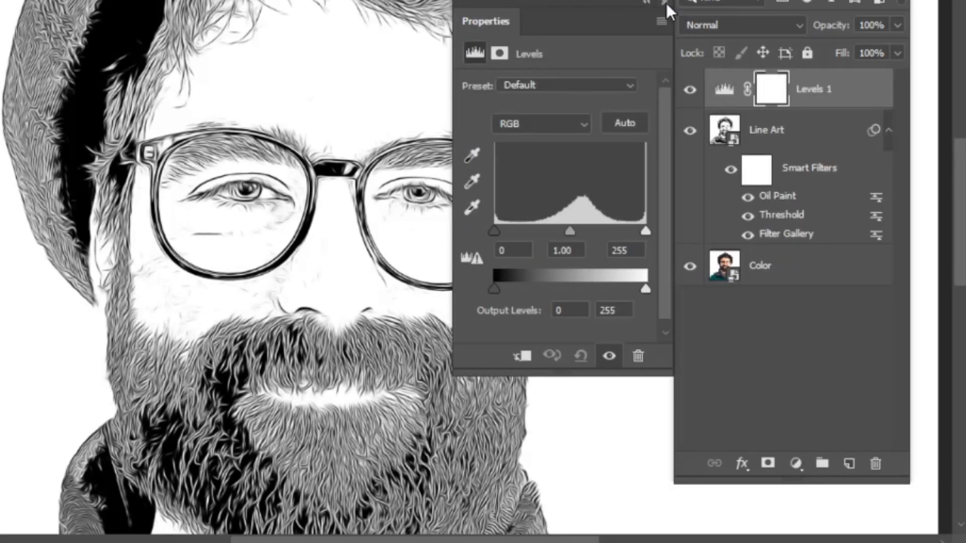
left_click(667, 3)
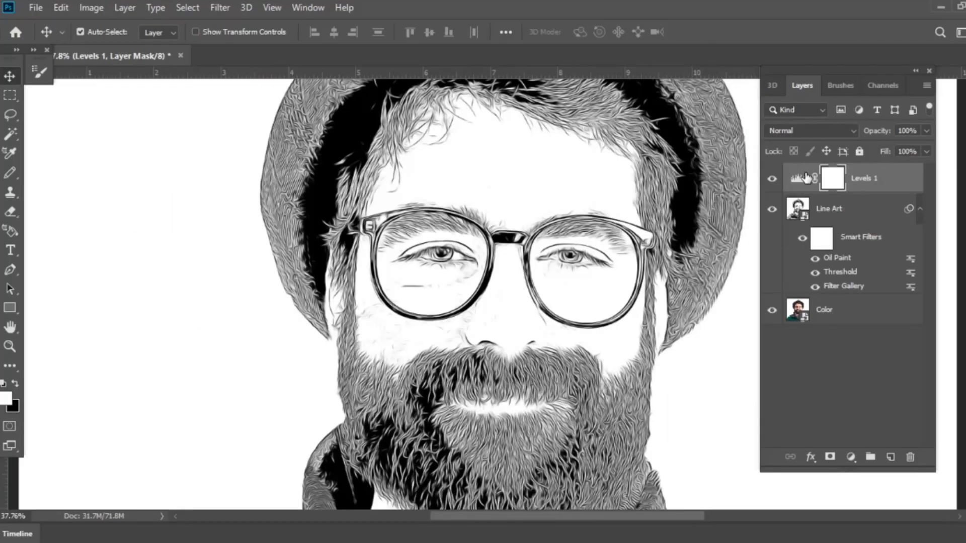
left_click(805, 176)
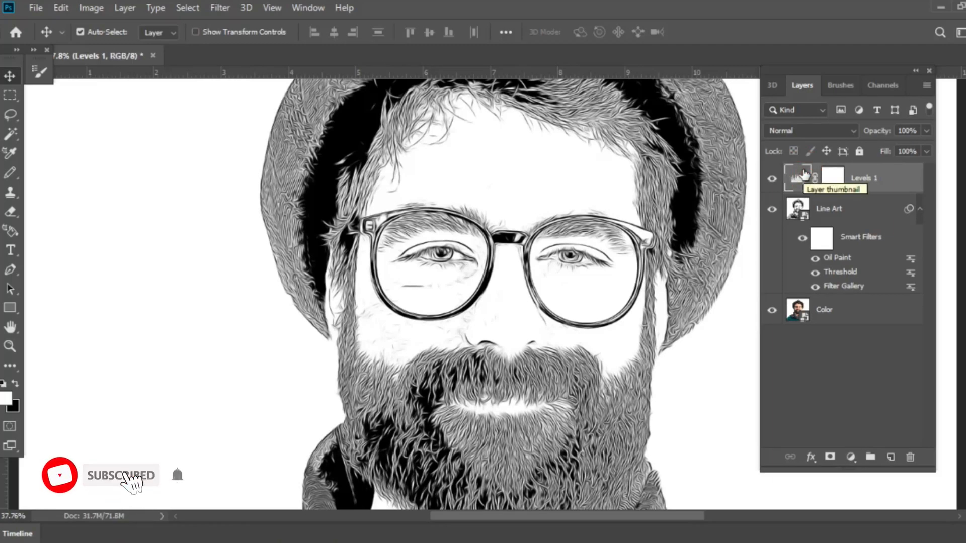
key("ctrl+alt+g")
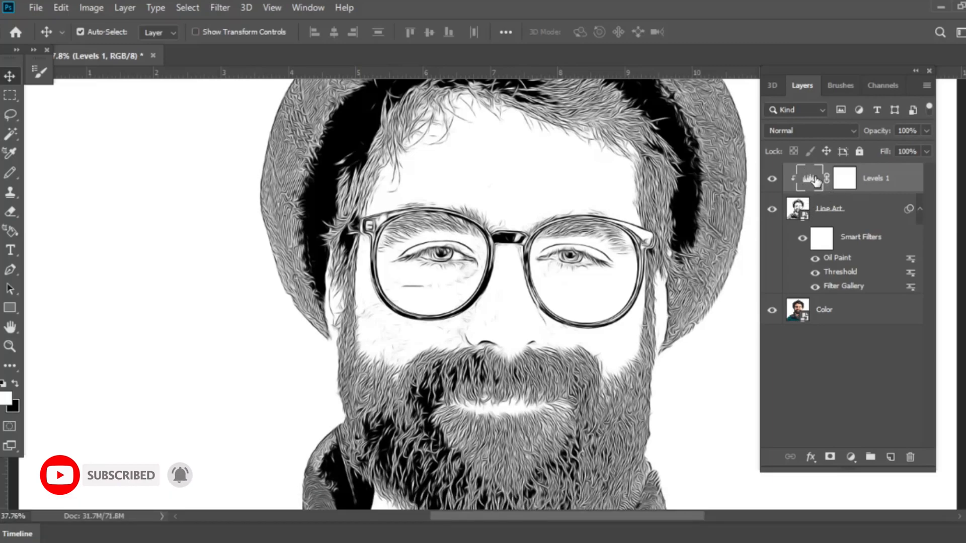
Set the Levels 1 adjustment's input levels to 100 for the shadows and 160 for the highlights.
double_click(816, 181)
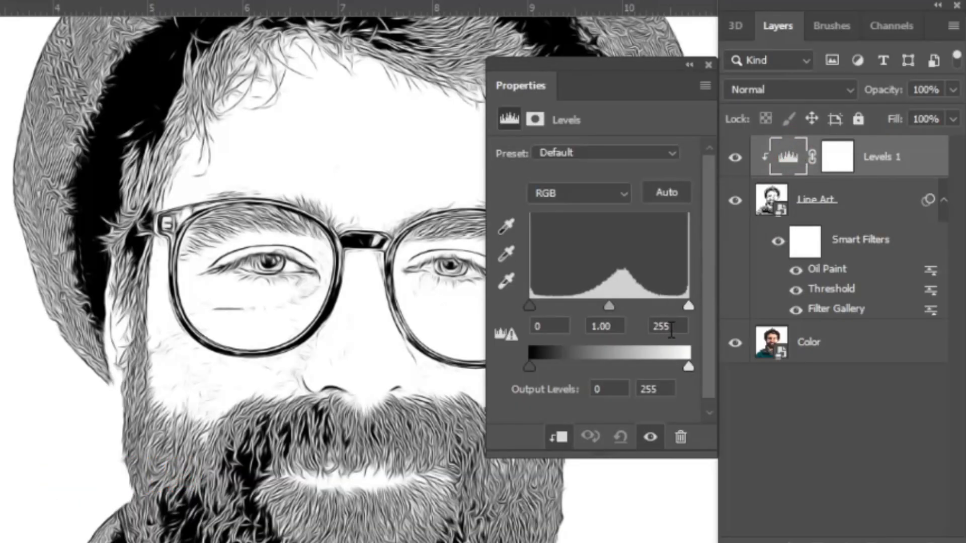
left_click(673, 328)
type("160")
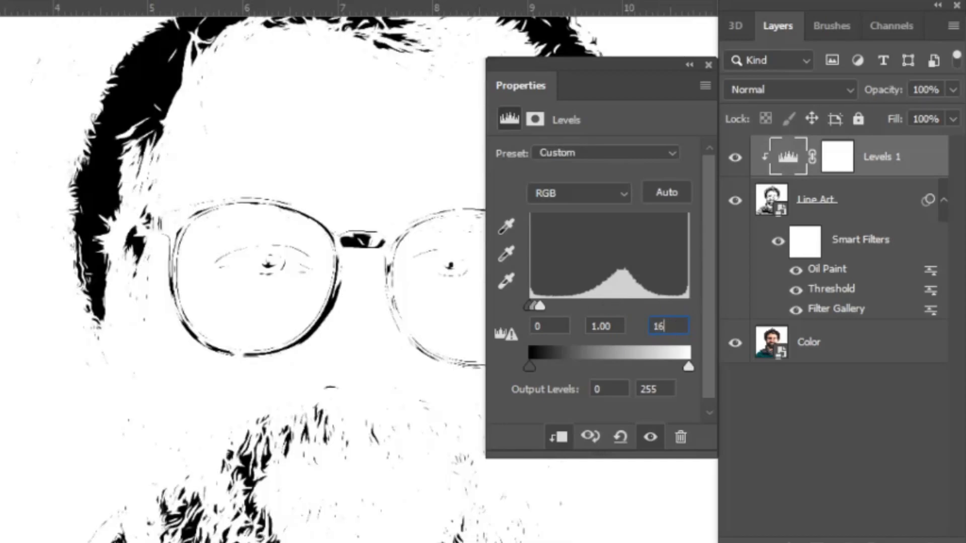
left_click(562, 326)
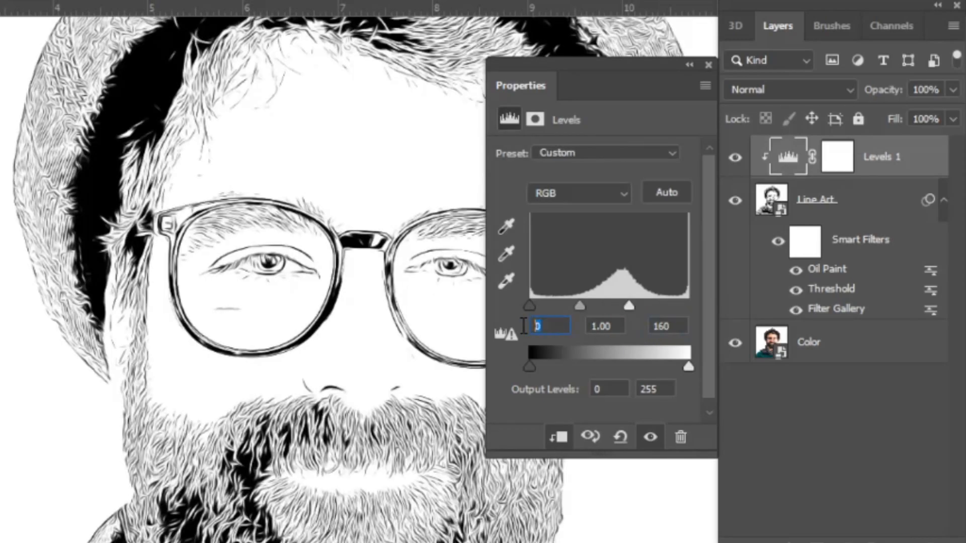
type("100")
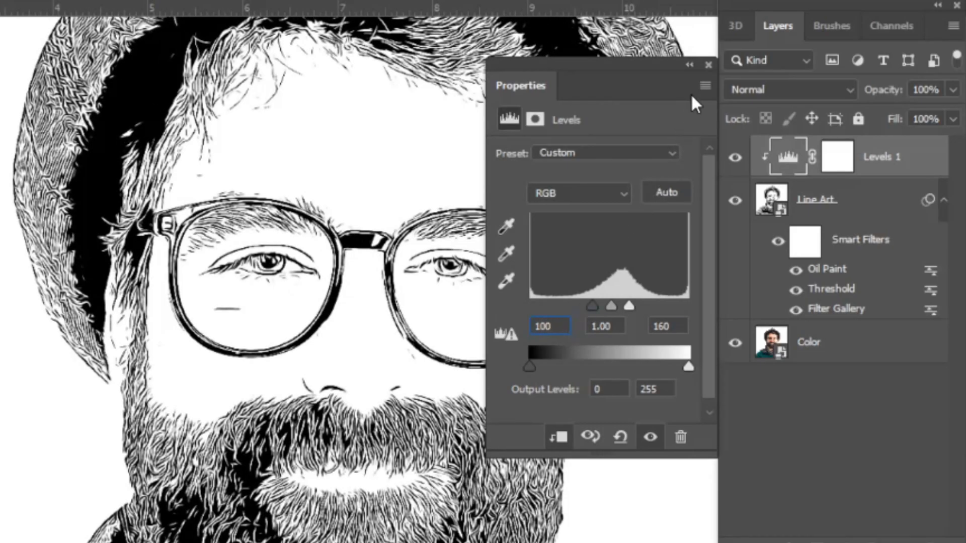
left_click(706, 65)
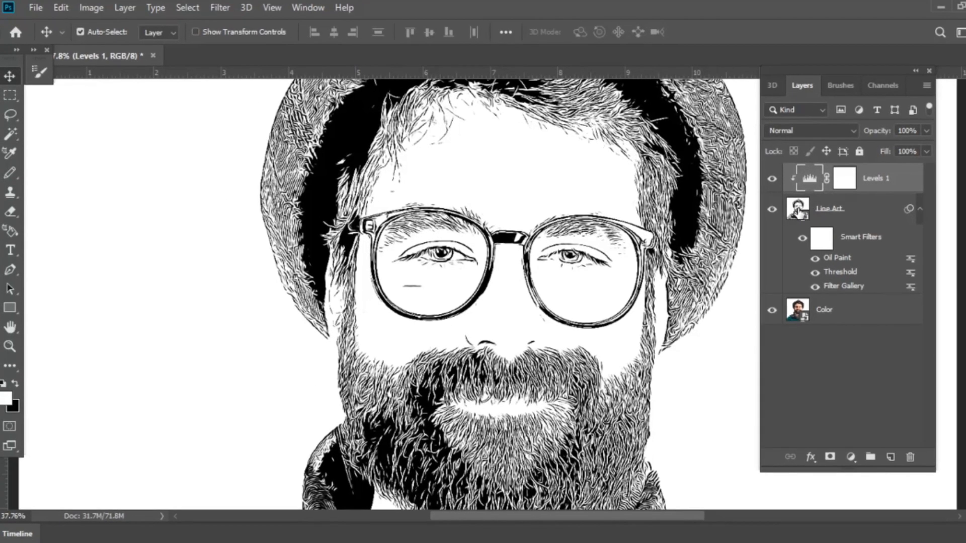
Change the Line Art layer's blend mode to Multiply.
left_click(800, 211)
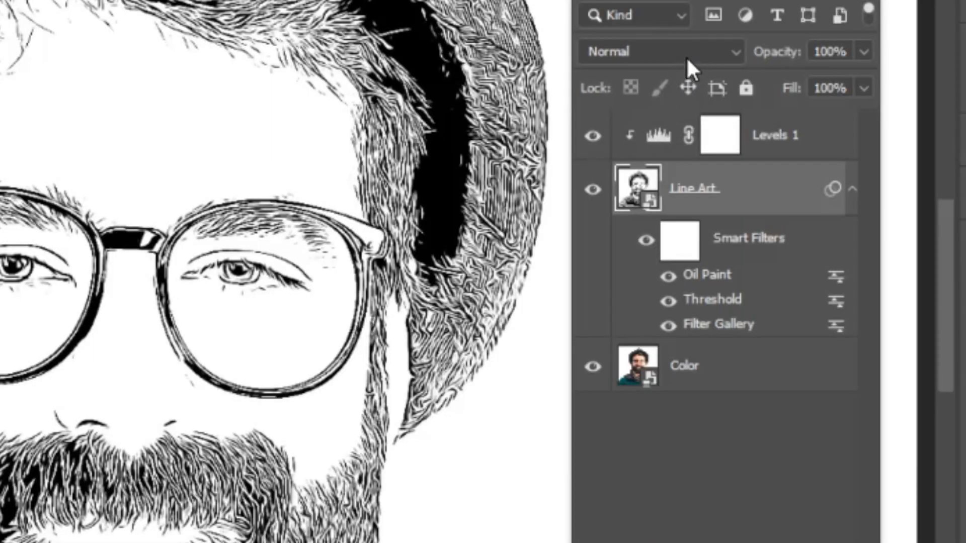
left_click(825, 133)
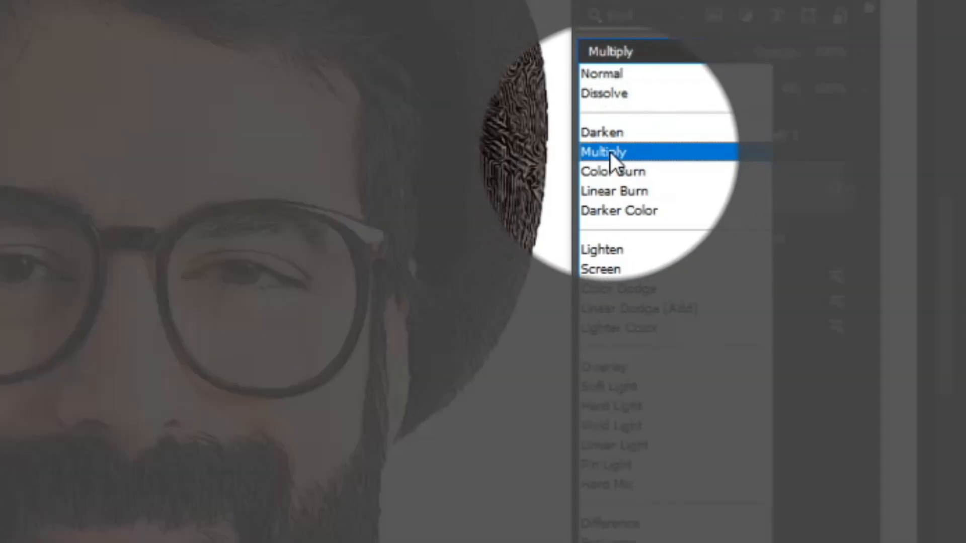
left_click(611, 153)
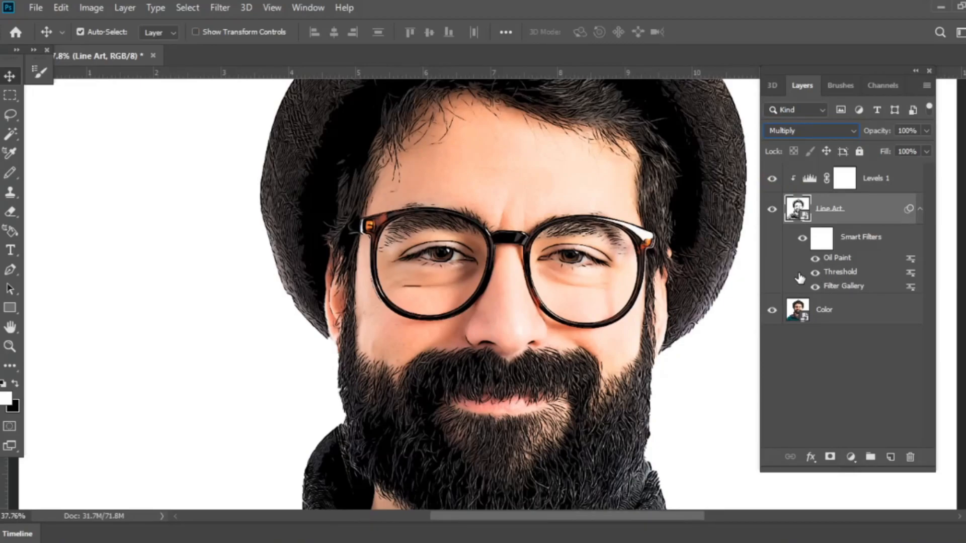
Apply a Surface Blur filter to the Color layer with a Radius of 20 pixels and a Threshold of 10 levels.
key("ctrl+0")
left_click(851, 322)
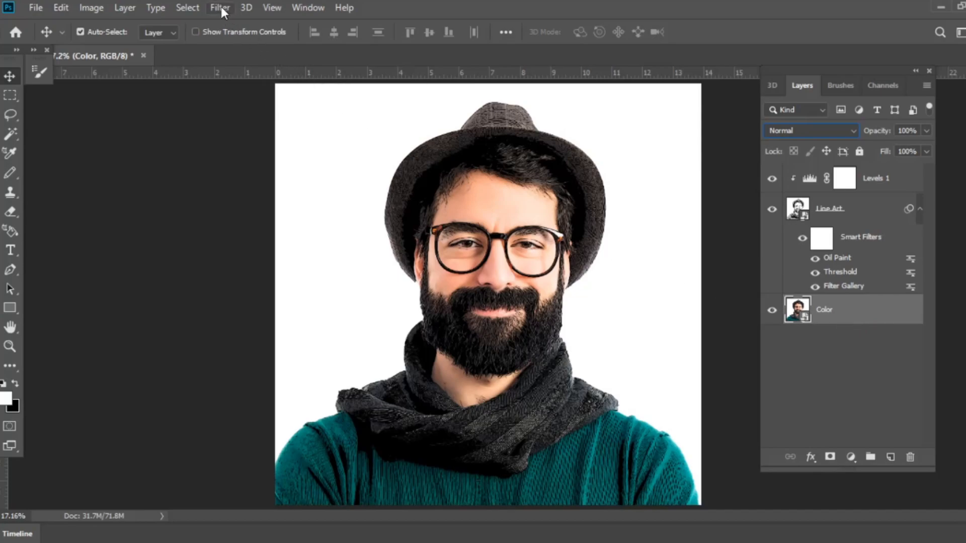
left_click(220, 8)
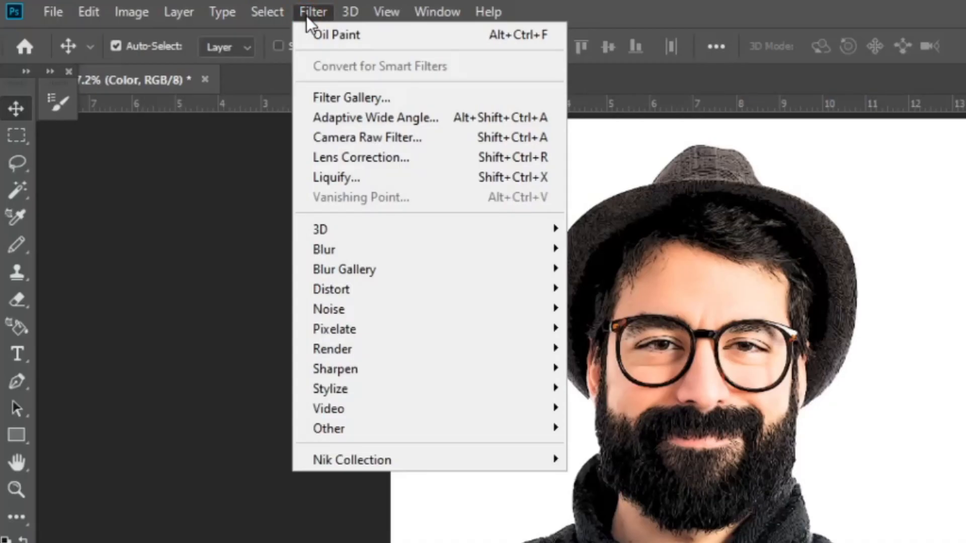
mouse_move(535, 251)
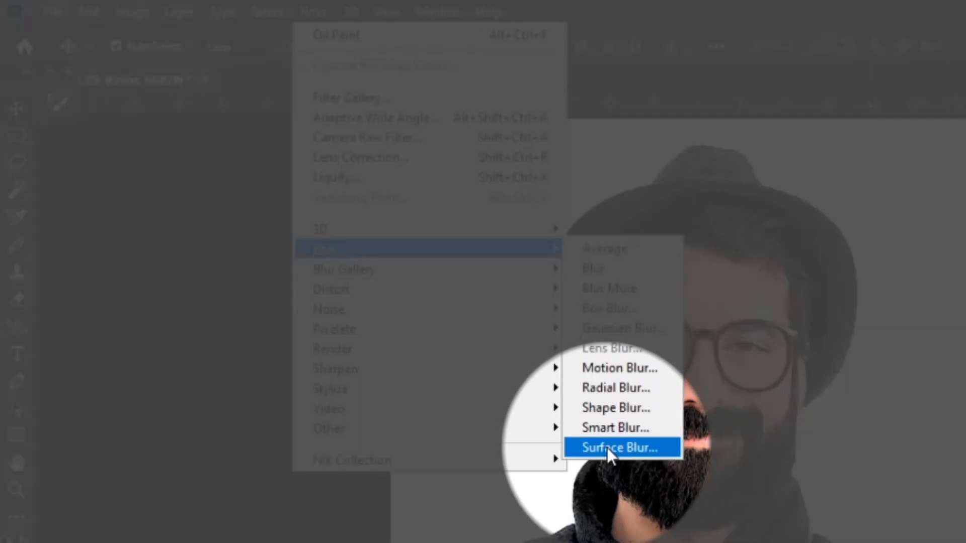
left_click(607, 447)
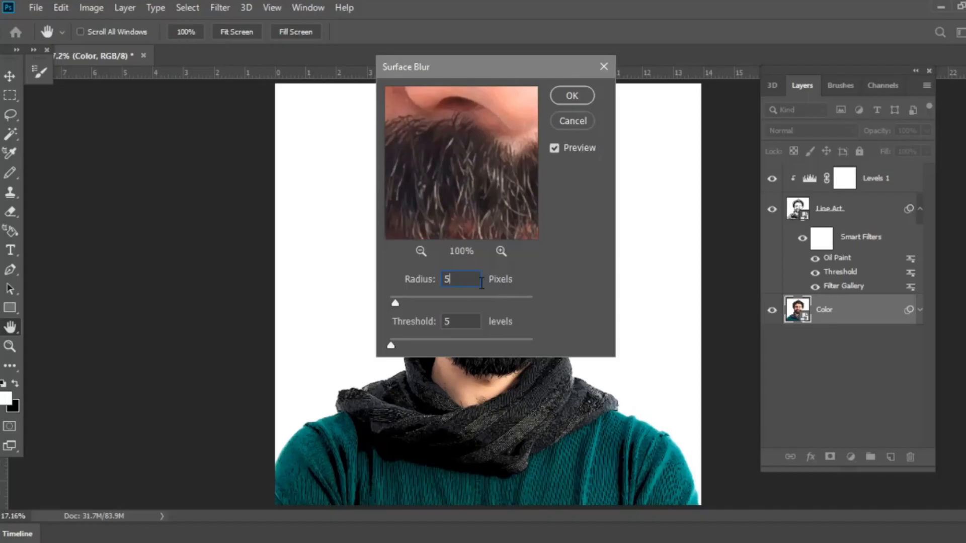
left_click_drag(463, 279, 429, 280)
type("20")
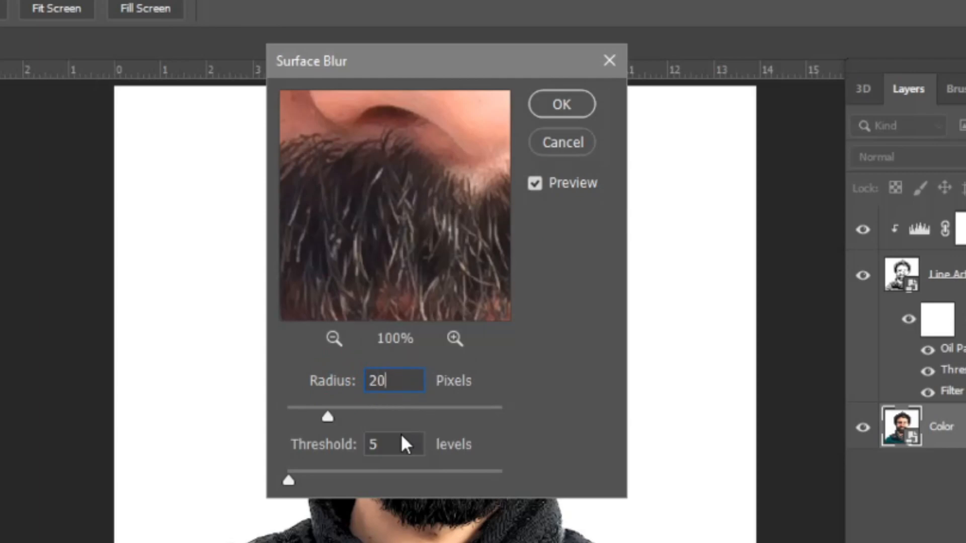
left_click(397, 452)
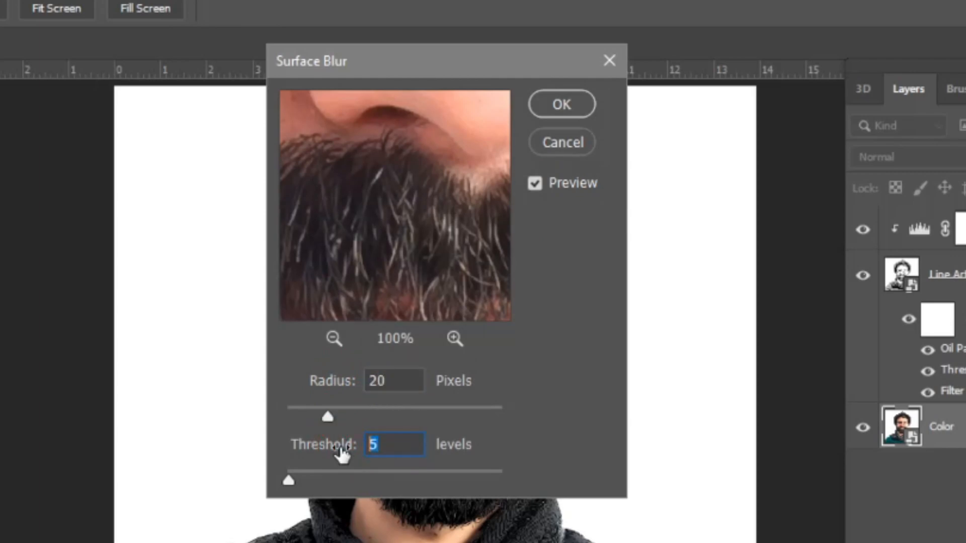
type("10")
left_click(567, 108)
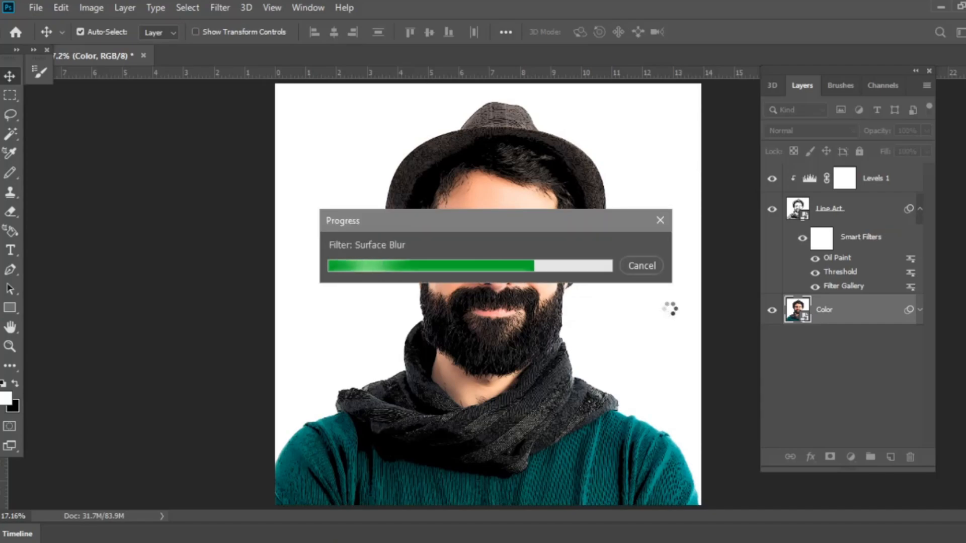
Apply the Oil Paint filter to the Color layer with Stylization 5, Cleanliness 3, Scale 0.1 and Bristle Detail 0.
key("z")
left_click_drag(521, 236, 574, 243)
key("v")
left_click(222, 10)
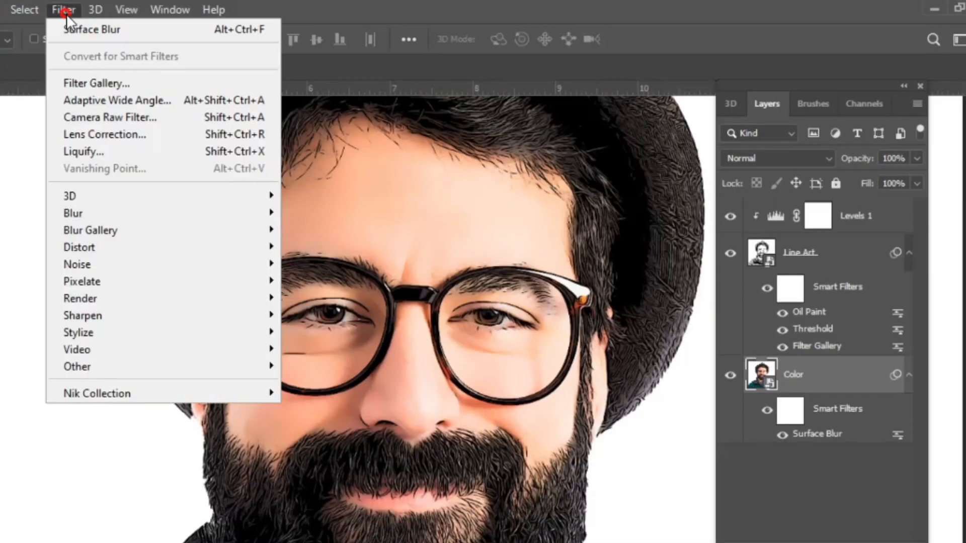
mouse_move(198, 332)
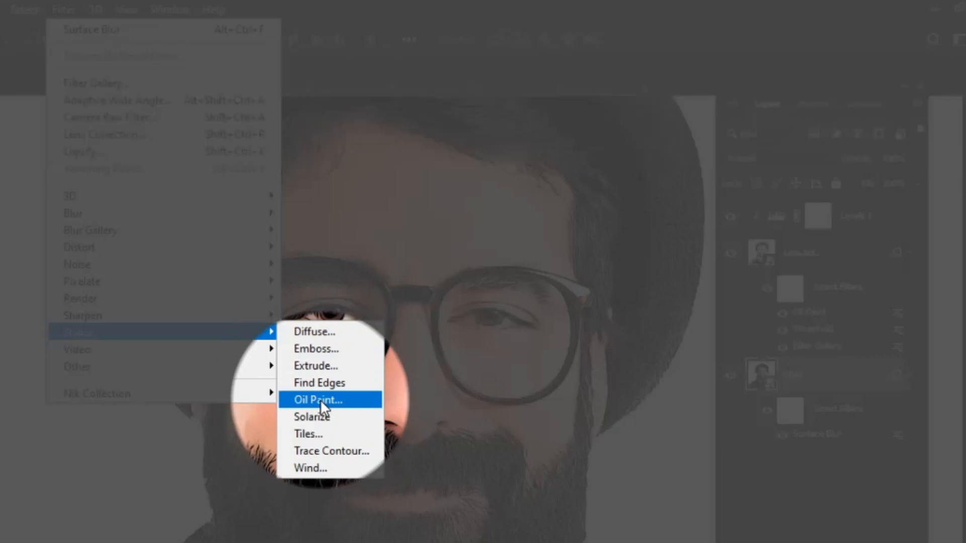
left_click(320, 400)
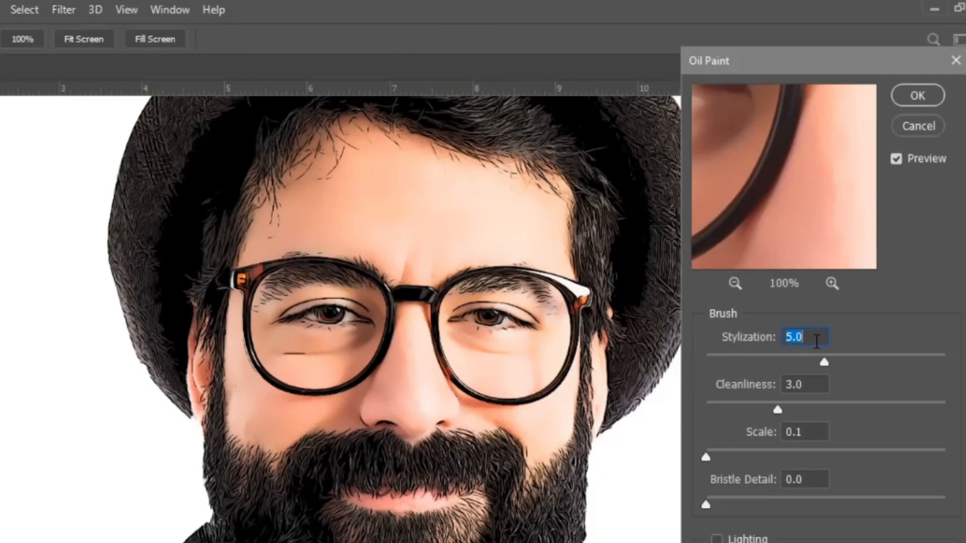
left_click(918, 96)
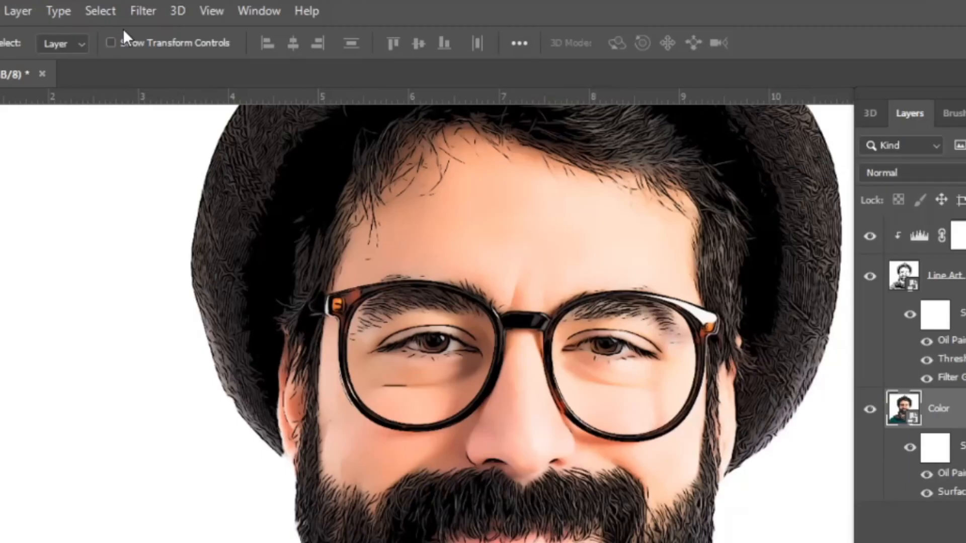
Apply the Filter Gallery's Cutout effect to the Color layer with Number of Levels 8, Edge Simplicity 5 and Edge Fidelity 2.
left_click(220, 8)
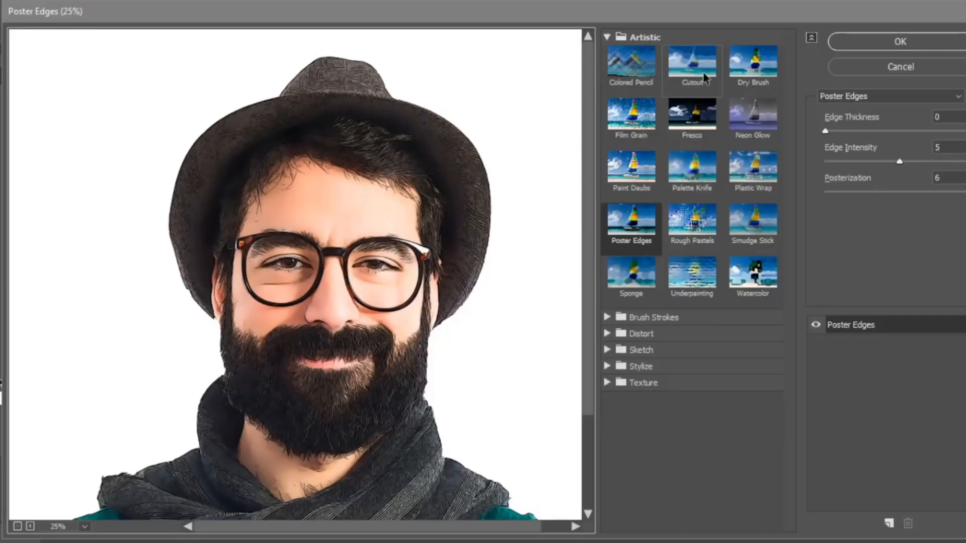
left_click(696, 68)
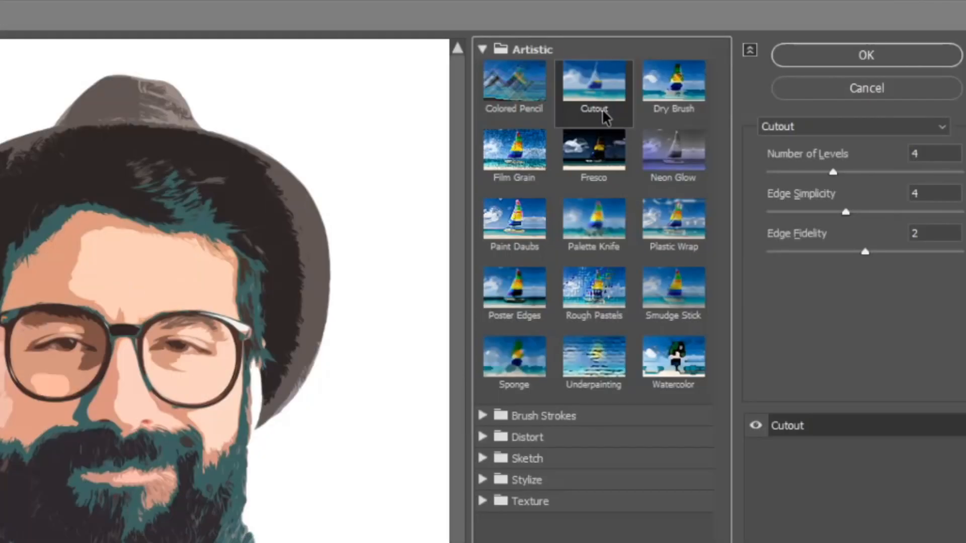
double_click(918, 155)
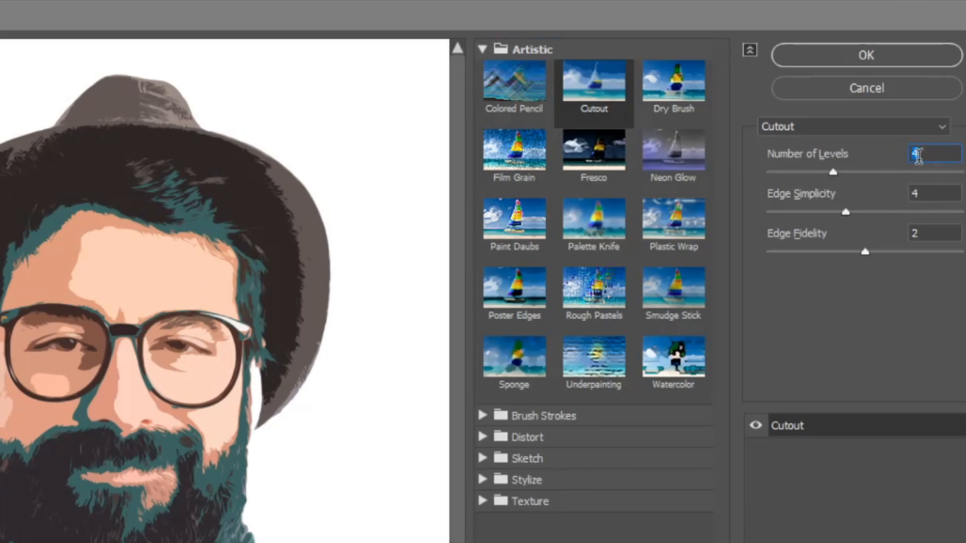
type("8")
key("Tab")
type("5")
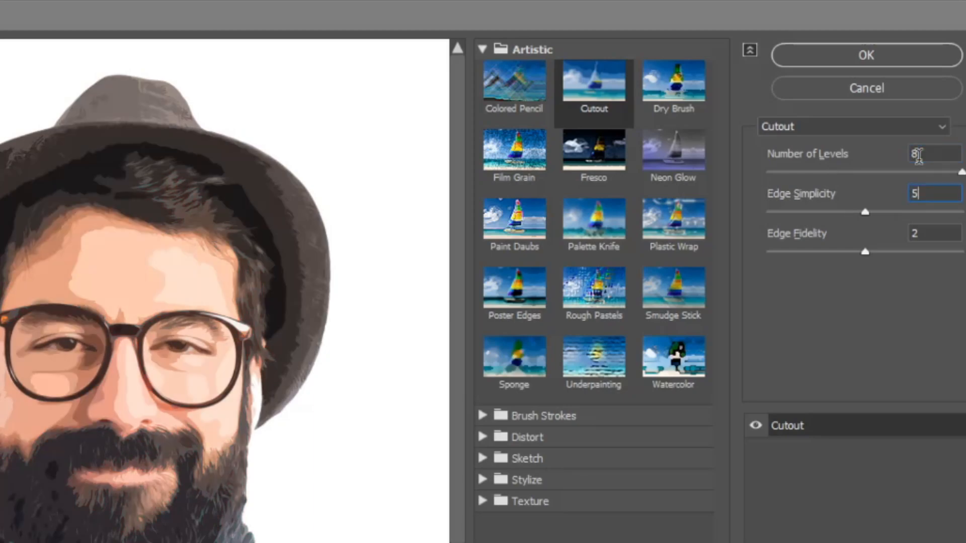
type("2")
left_click(880, 52)
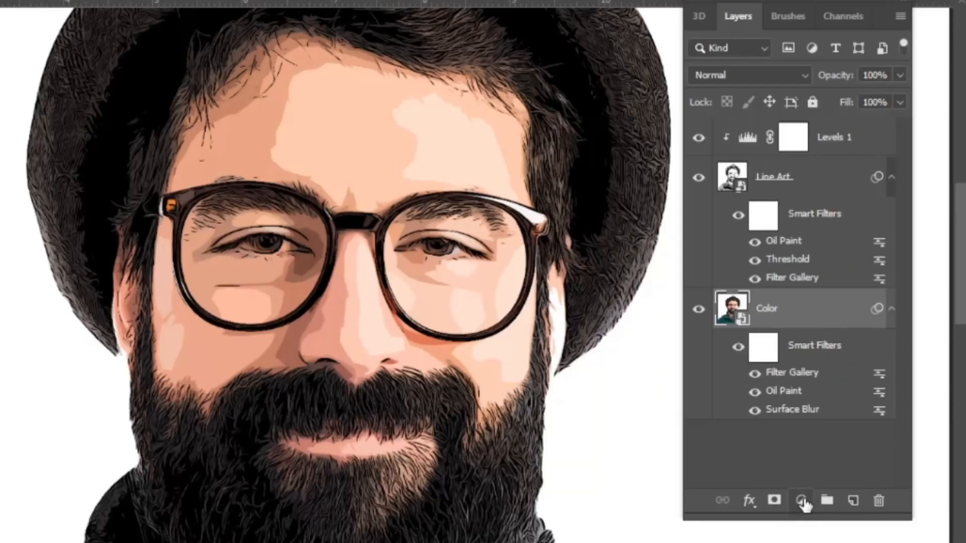
Add a Hue/Saturation adjustment layer above the Color layer and clip it to that layer.
left_click(802, 500)
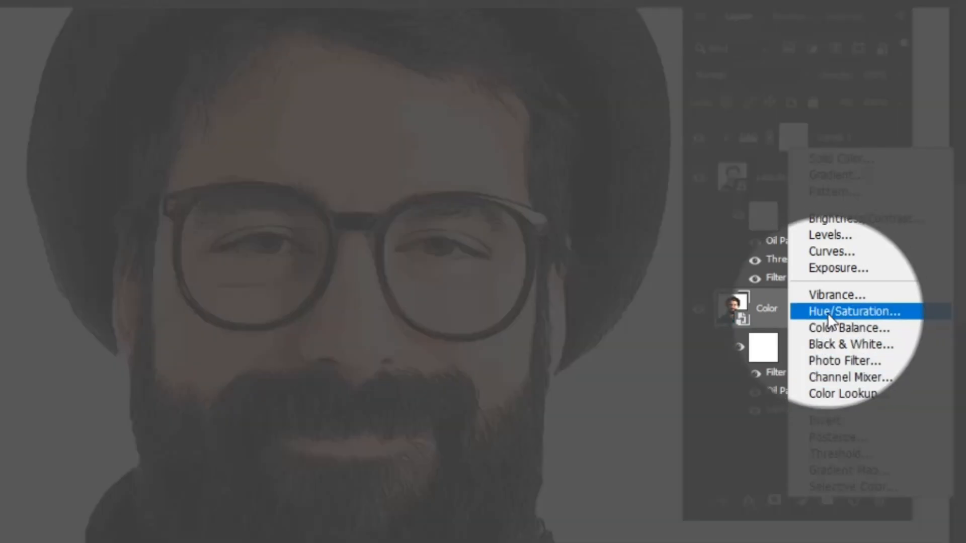
left_click(829, 313)
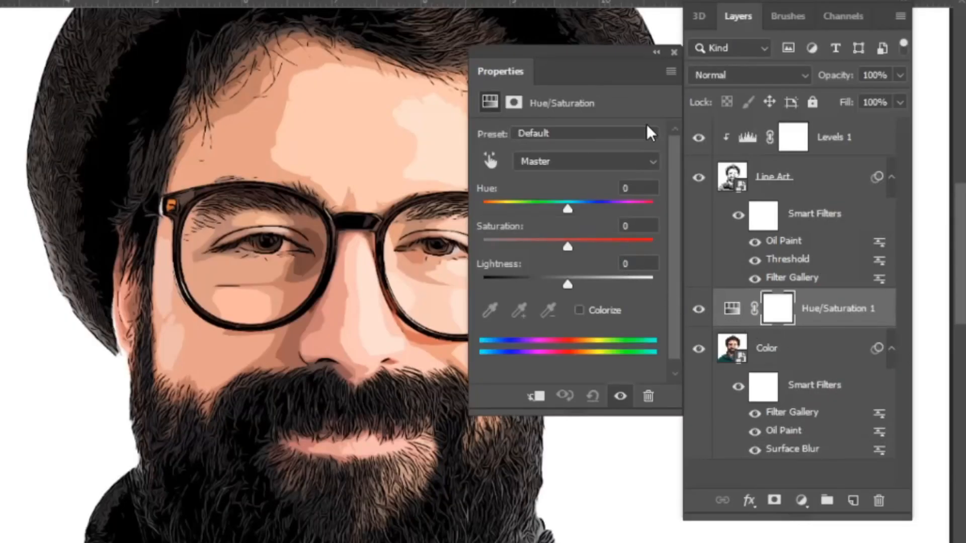
left_click(675, 51)
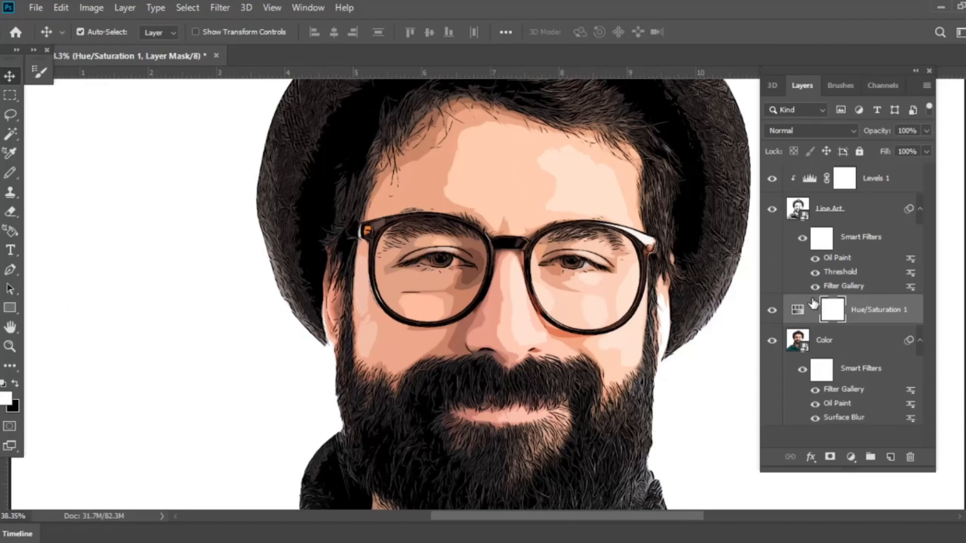
key("ctrl+alt+g")
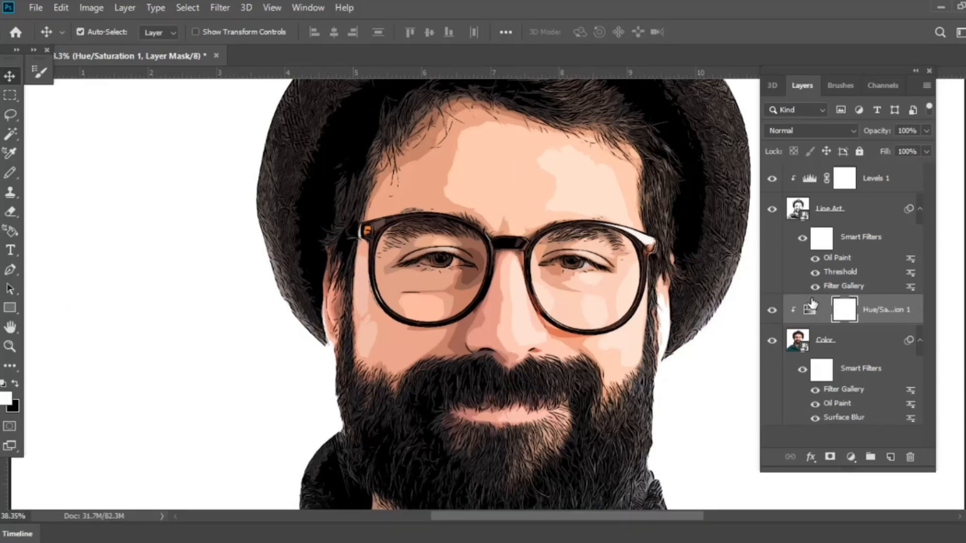
Set the Hue/Saturation adjustment's Saturation to 60.
double_click(809, 312)
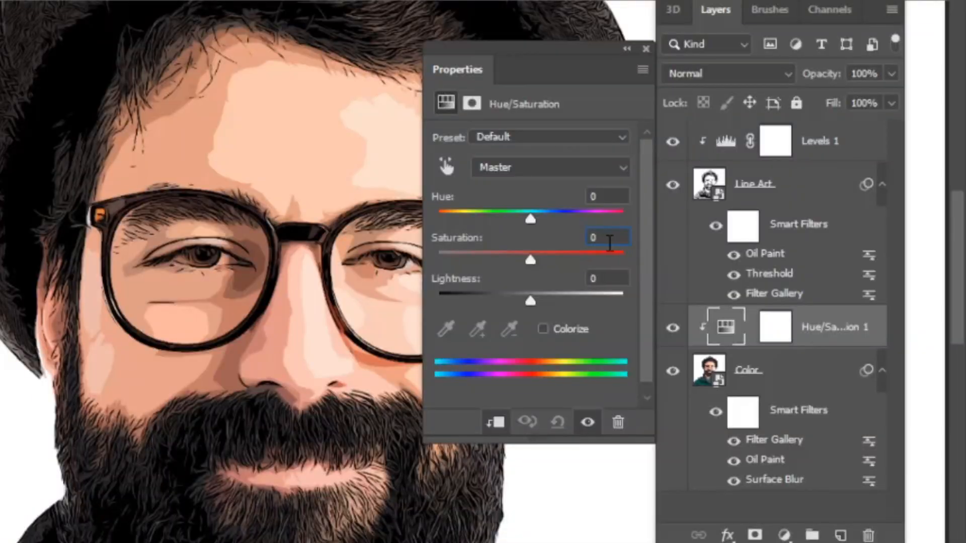
left_click(730, 246)
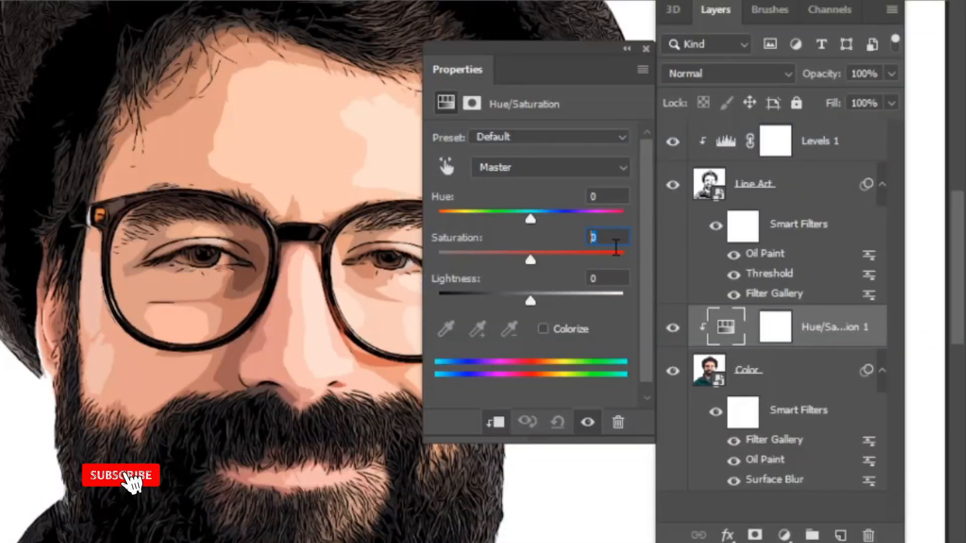
type("60")
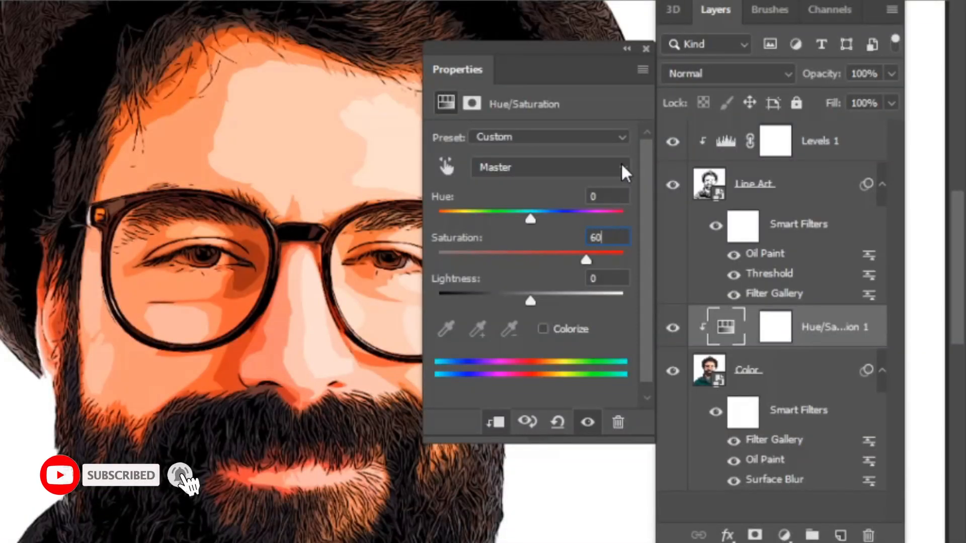
left_click(646, 48)
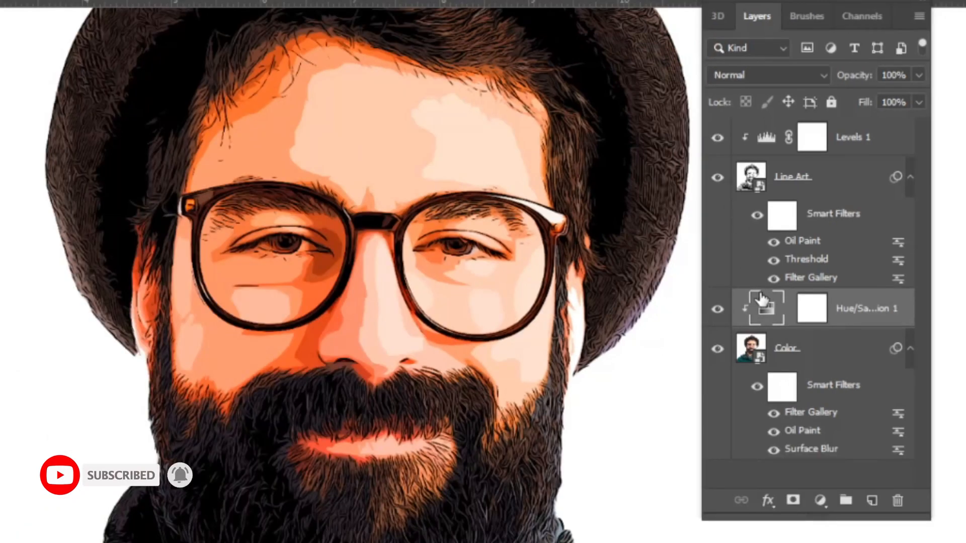
Add a Levels adjustment layer above the Hue/Saturation layer and clip it to the Color layer.
left_click(825, 503)
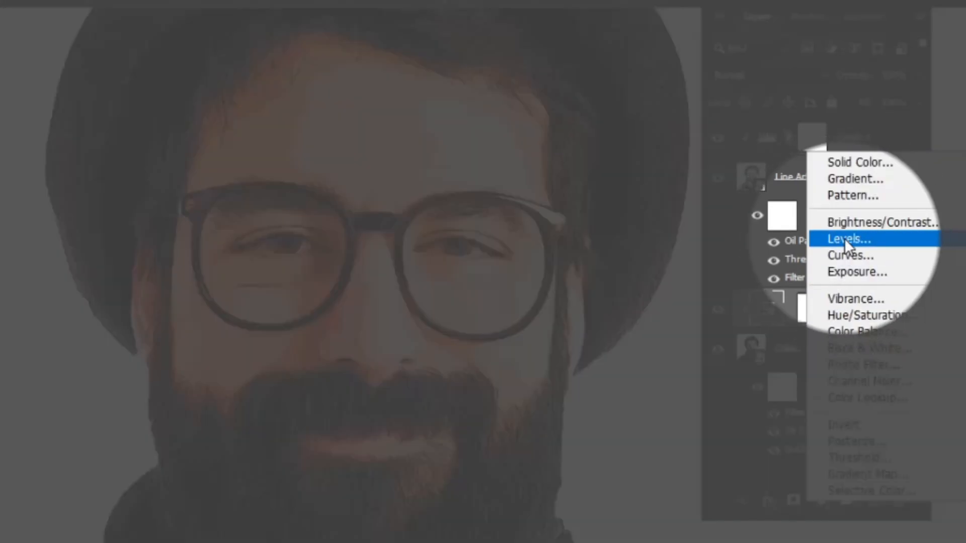
left_click(844, 239)
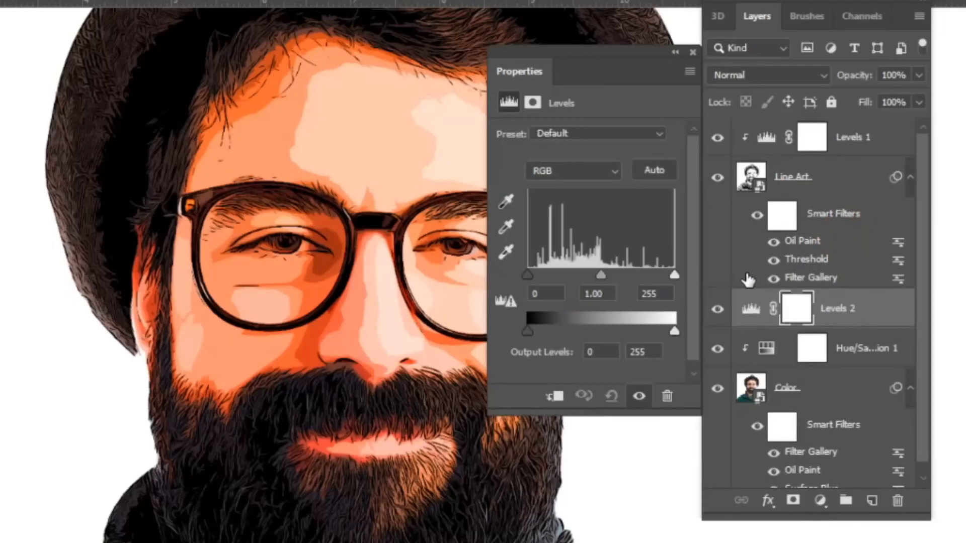
left_click(556, 397)
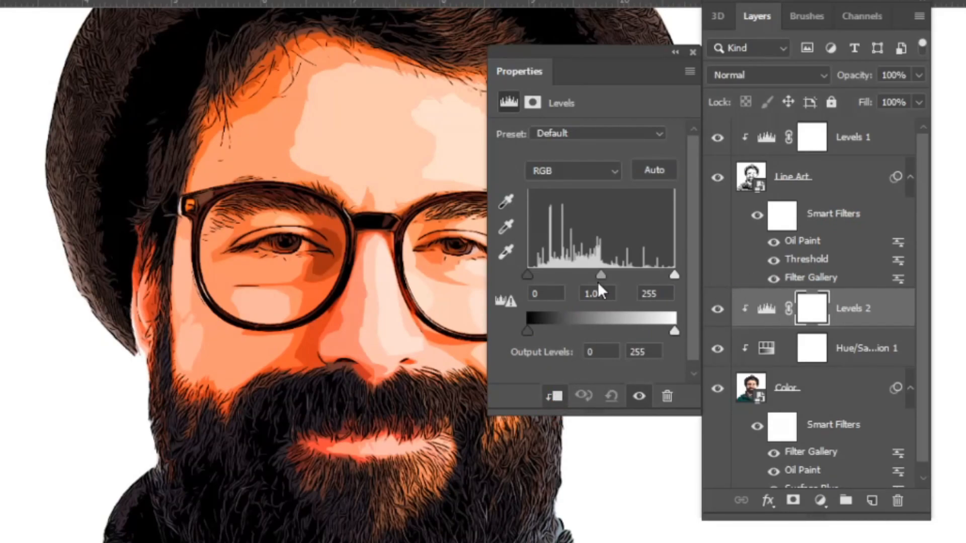
Set the Levels 2 adjustment's black output level to 50.
left_click(607, 352)
type("50")
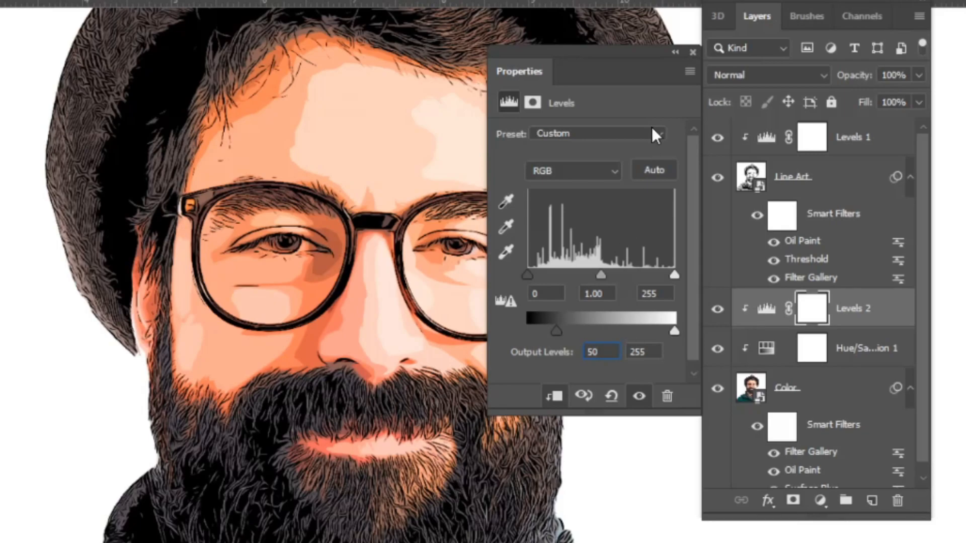
left_click(692, 53)
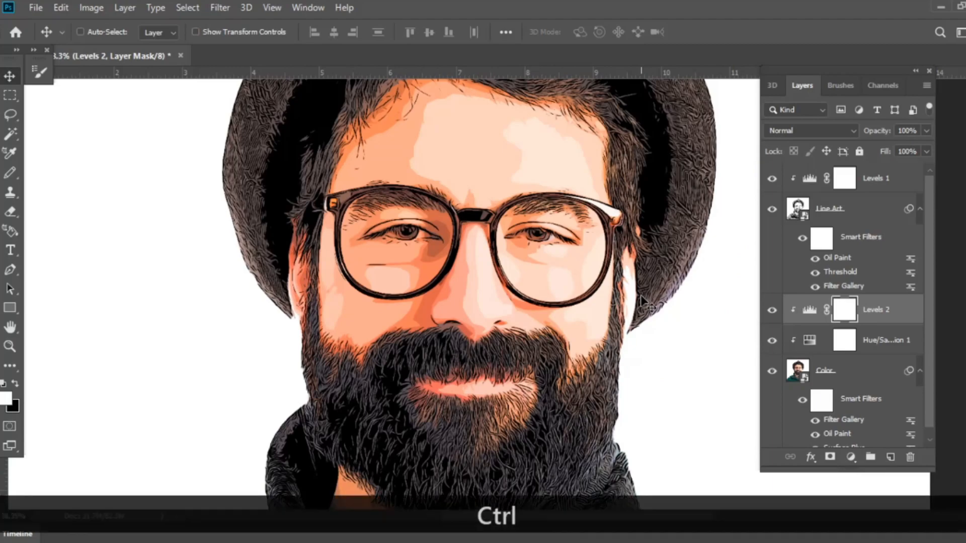
key("ctrl+0")
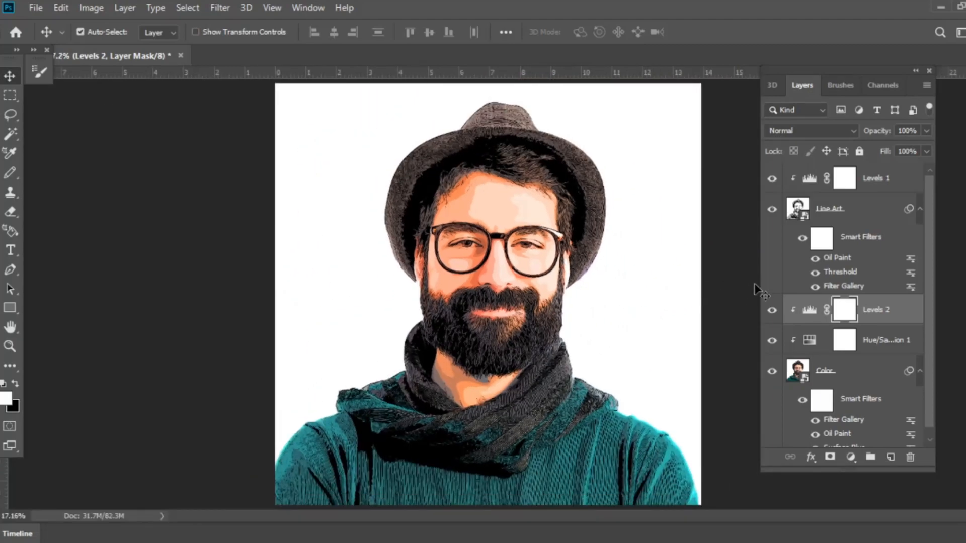
Add a Black & White adjustment layer above Levels 1 and raise its Yellows value to the maximum.
left_click(858, 214)
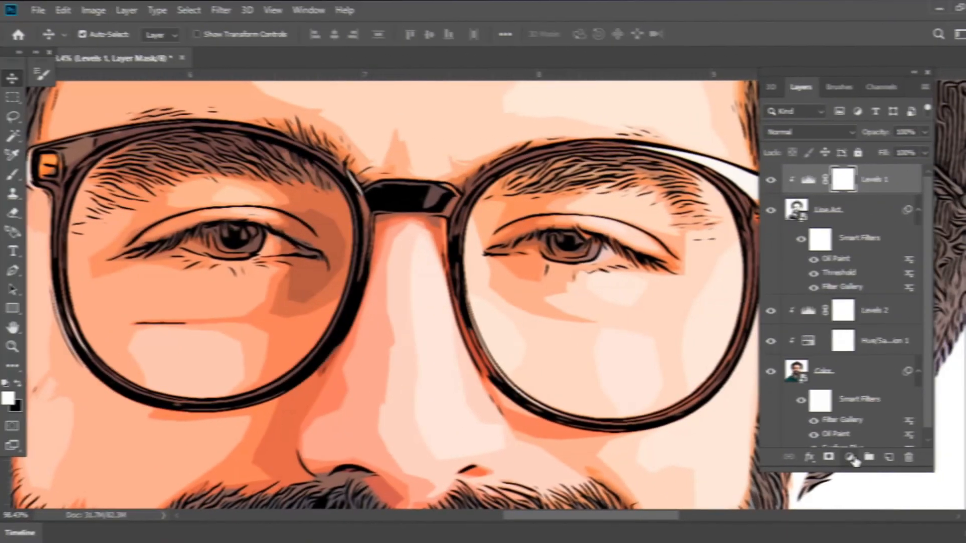
left_click(851, 457)
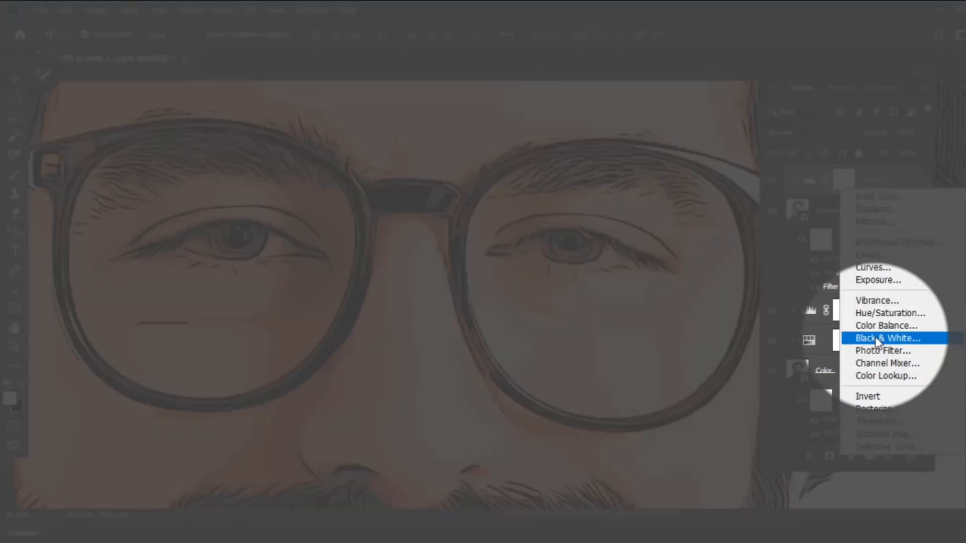
left_click(880, 338)
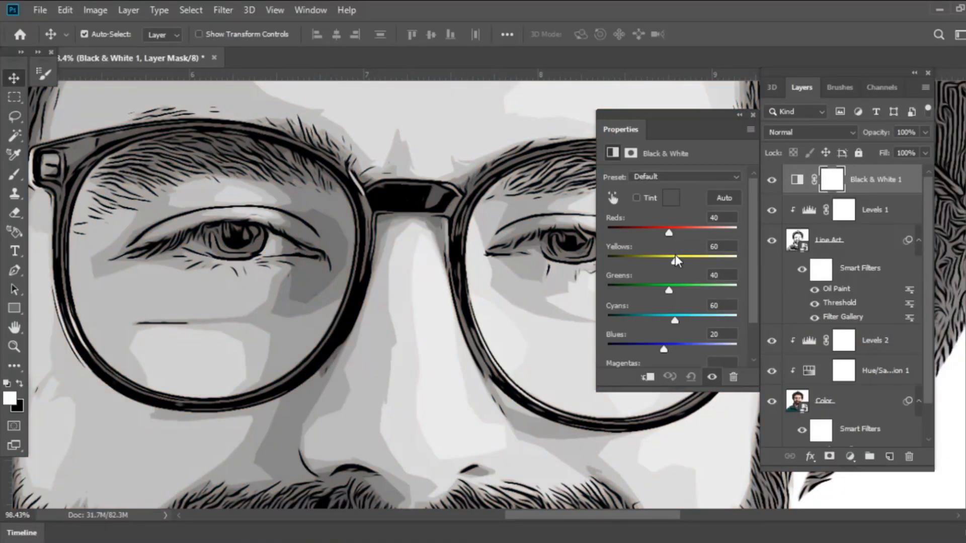
left_click_drag(675, 259, 736, 259)
left_click(754, 115)
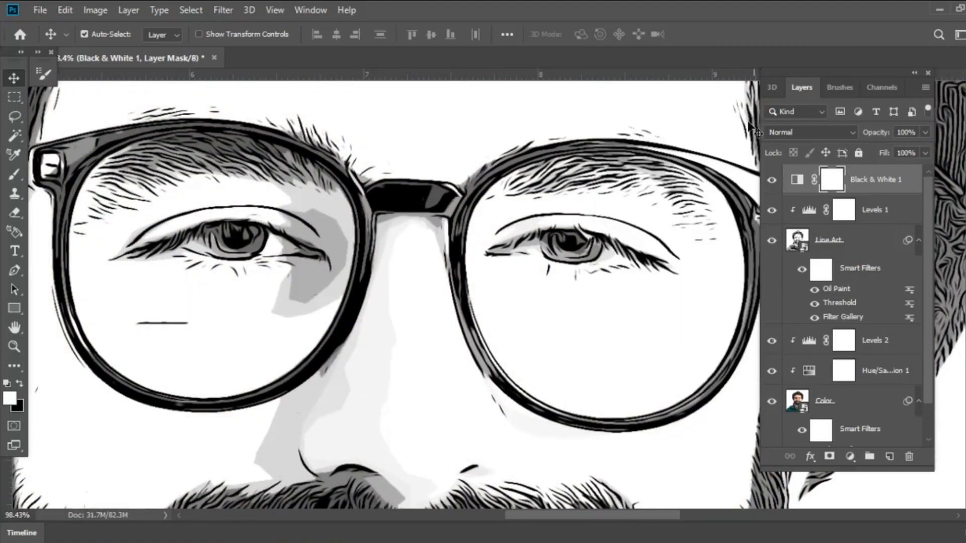
Invert the Black & White layer's mask and paint it white over the whites of both eyes with a small brush.
left_click(835, 183)
key("ctrl+i")
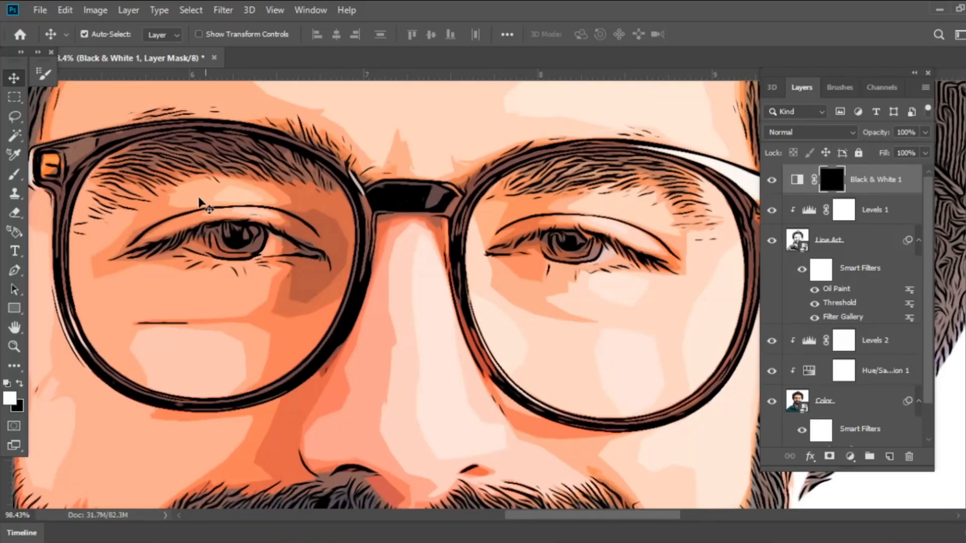
left_click(14, 175)
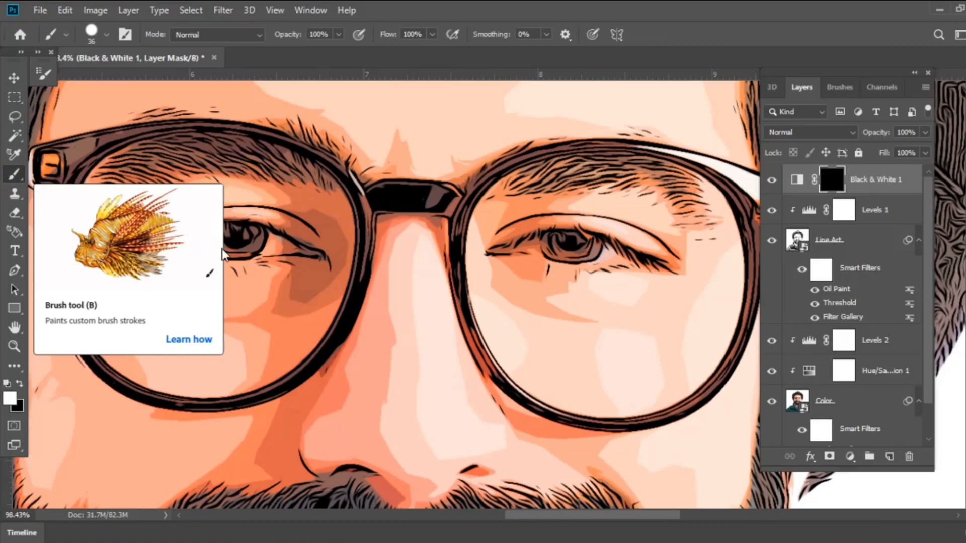
left_click(20, 385)
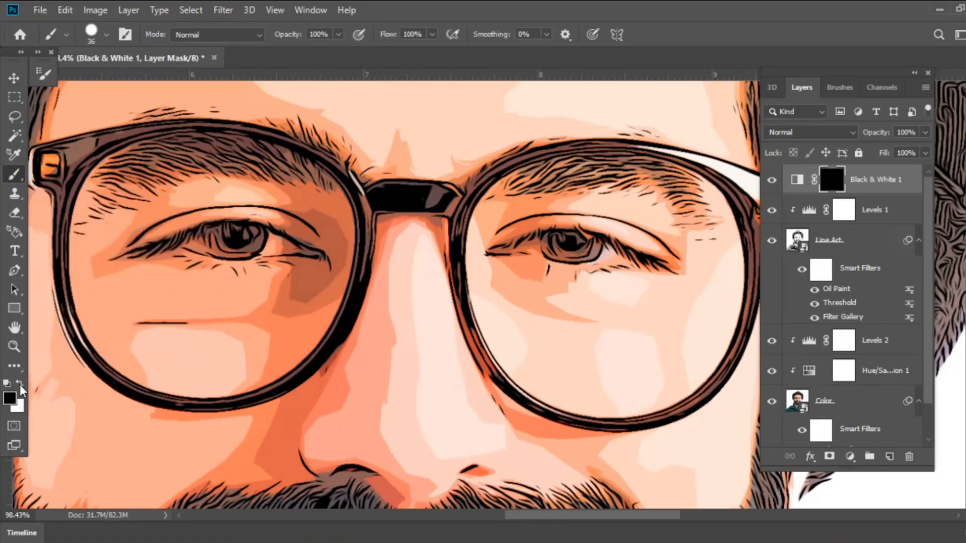
left_click(20, 384)
right_click(617, 250, "alt")
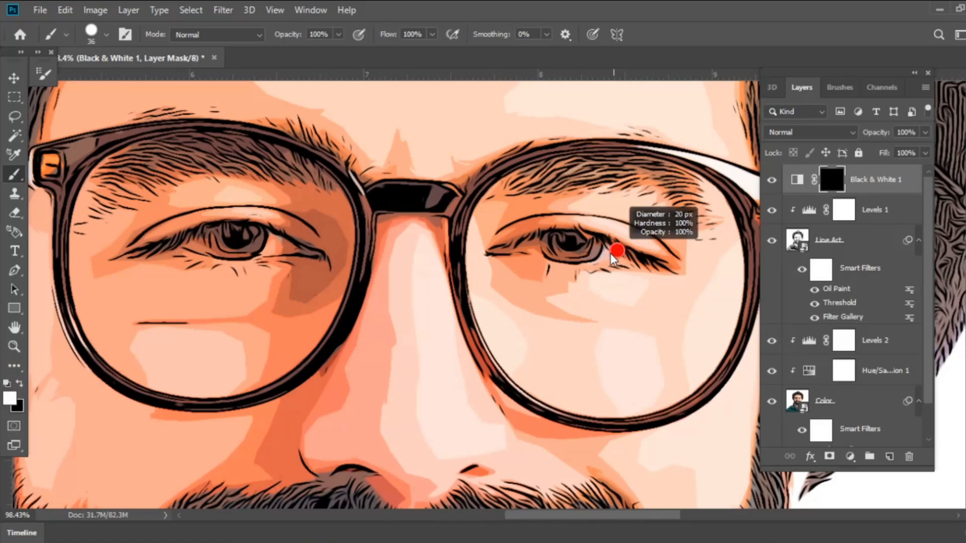
scroll(613, 254, "up", 2)
mouse_move(631, 256)
left_mouse_down()
mouse_move(533, 266)
mouse_move(490, 246)
mouse_move(504, 246)
left_mouse_up()
mouse_move(372, 242)
left_mouse_down()
mouse_move(395, 250)
mouse_move(350, 257)
mouse_move(358, 231)
mouse_move(383, 248)
left_mouse_up()
mouse_move(251, 237)
left_mouse_down()
mouse_move(271, 232)
mouse_move(283, 252)
mouse_move(258, 247)
mouse_move(267, 234)
mouse_move(261, 243)
mouse_move(287, 260)
mouse_move(281, 270)
mouse_move(285, 259)
mouse_move(336, 262)
left_mouse_up()
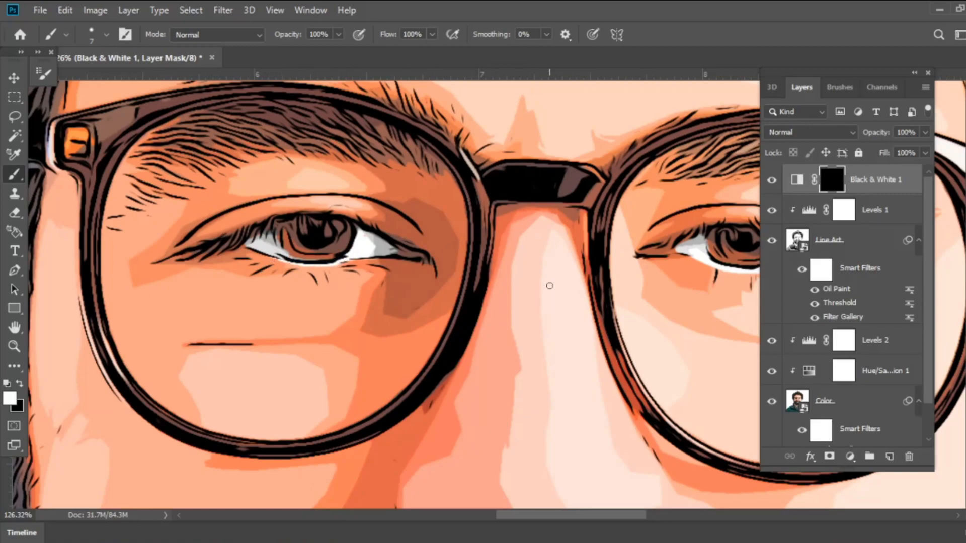
key("v")
Add a Hue/Saturation adjustment layer above Black & White 1 and set its Hue to +119.
scroll(565, 280, "down", 2)
left_click(850, 456)
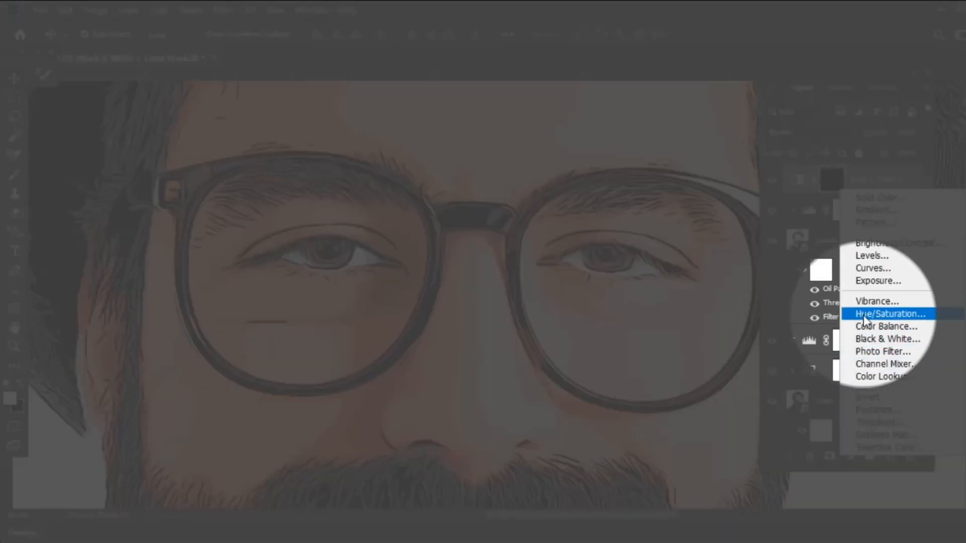
left_click(862, 314)
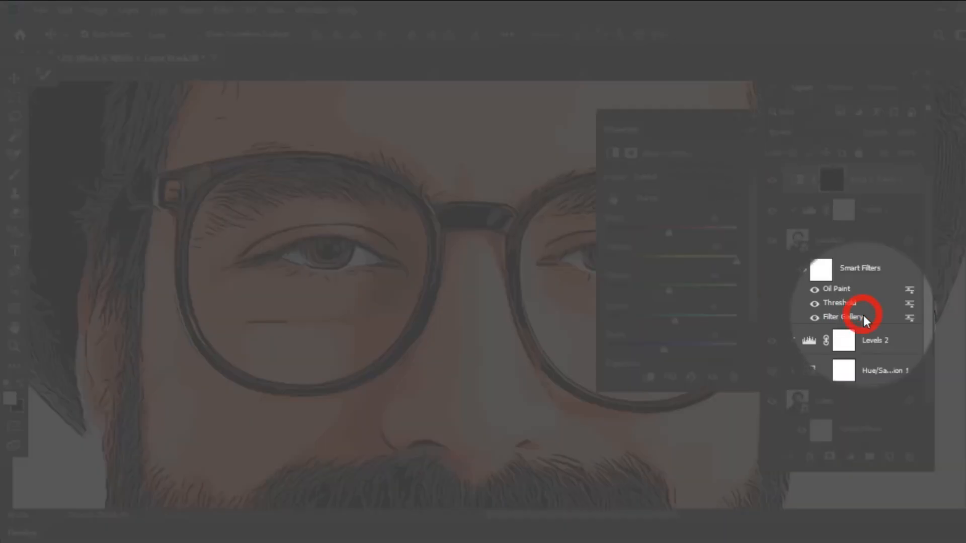
left_click_drag(675, 234, 720, 234)
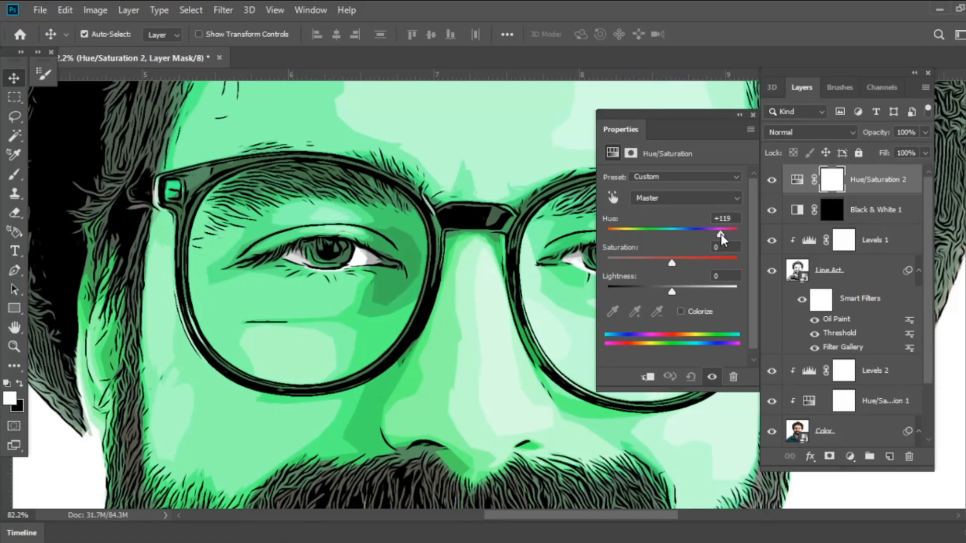
left_click(753, 114)
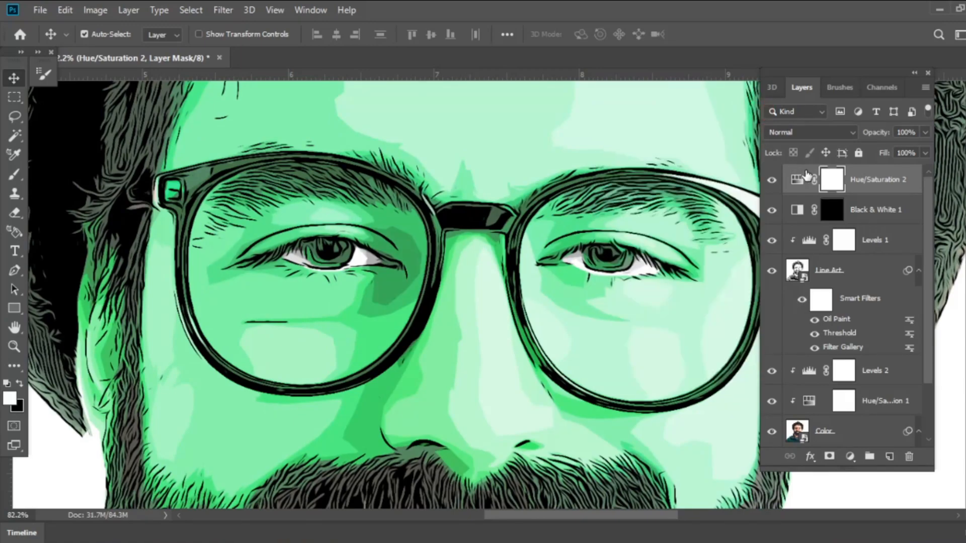
Invert the Hue/Saturation 2 layer's mask and paint it white over both irises.
key("ctrl+i")
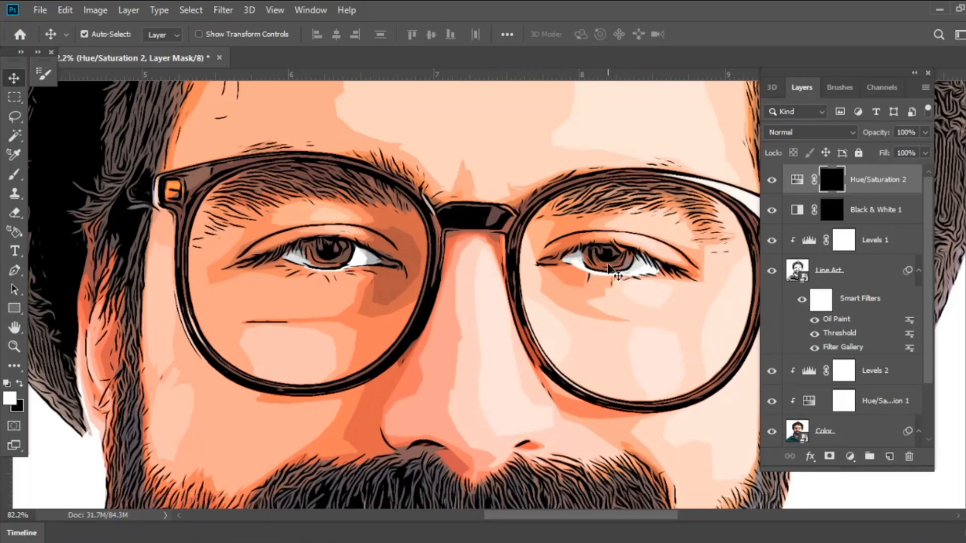
key("b")
left_click_drag(617, 257, 610, 260)
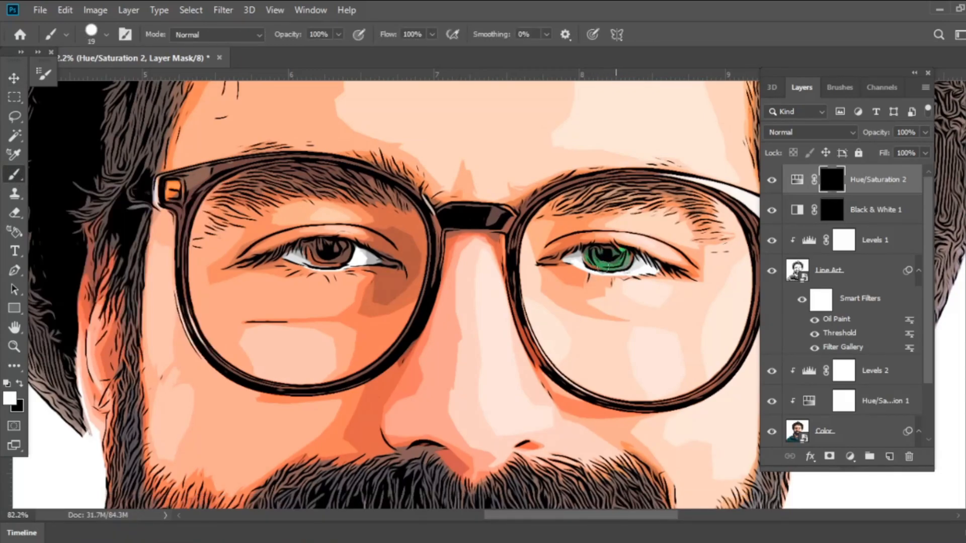
left_click_drag(313, 248, 341, 254)
left_click(13, 79)
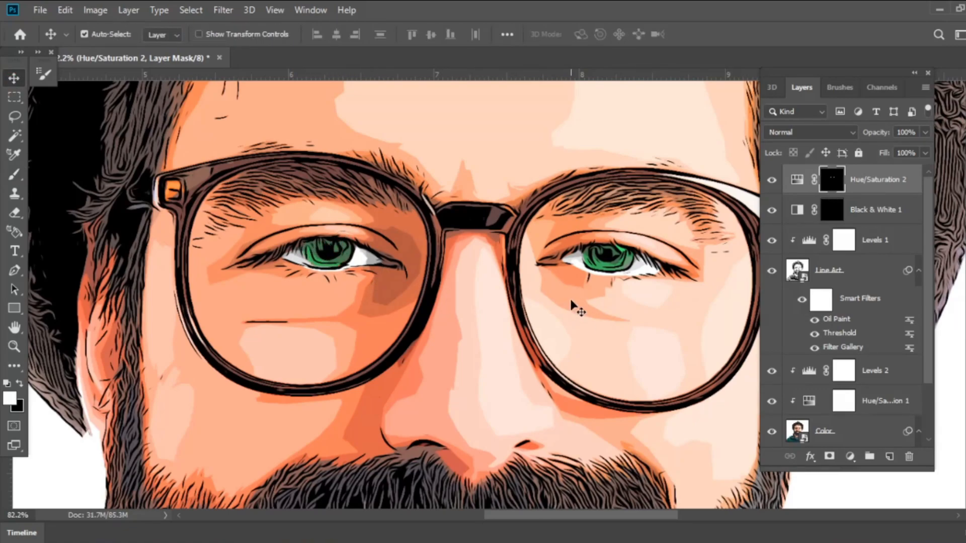
key("ctrl+0")
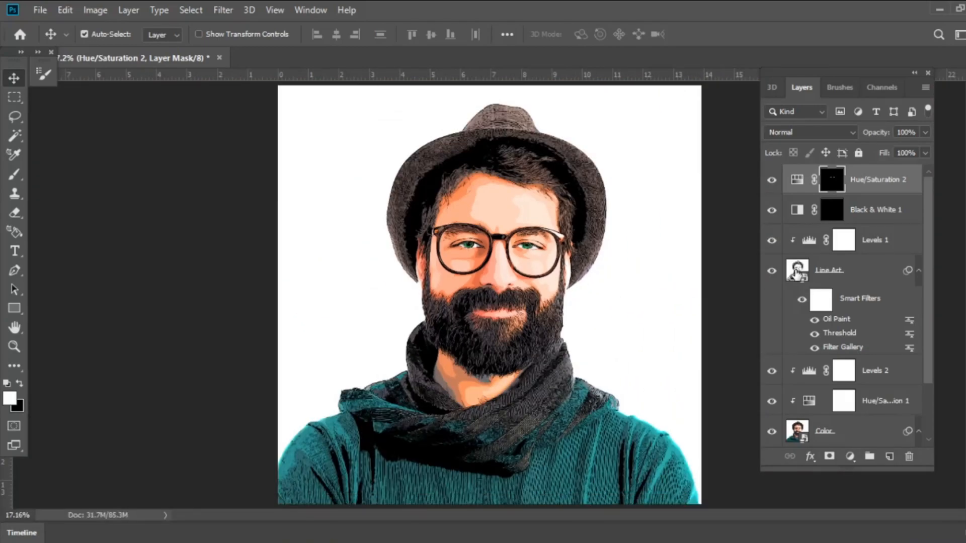
Open the Line Art smart object's contents and copy its masked portrait layer into the cartoon document.
left_click(796, 273)
double_click(798, 272)
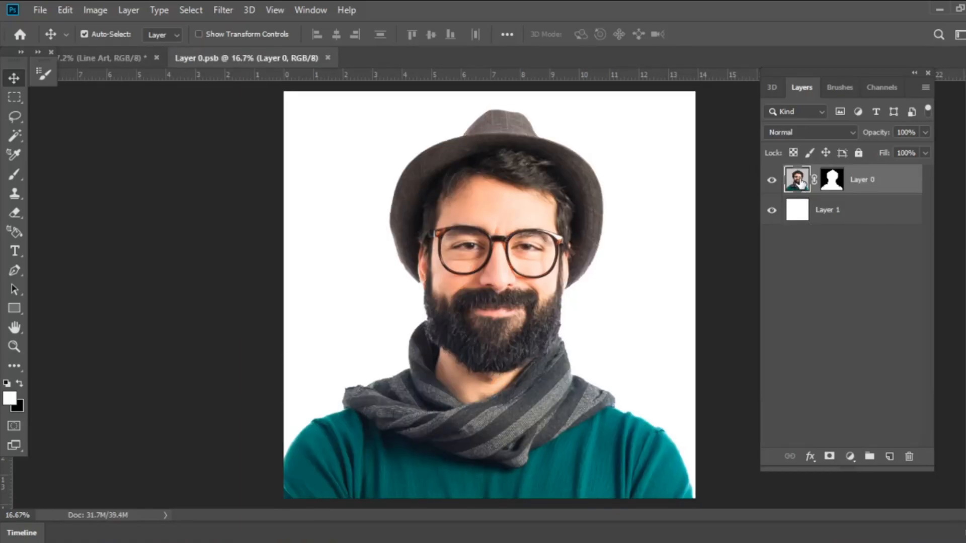
left_click_drag(800, 187, 482, 255)
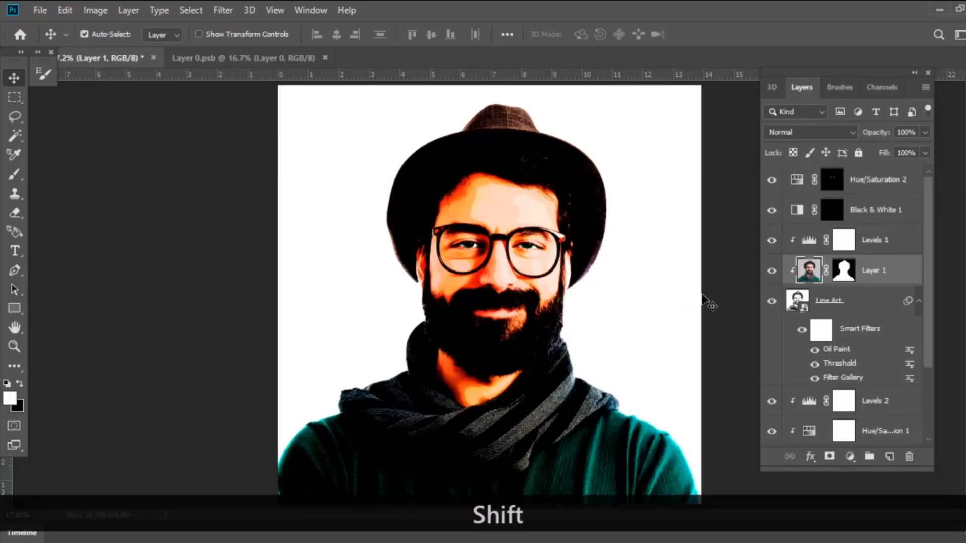
Load the copied portrait layer's mask as a selection and delete that layer.
left_click(845, 272)
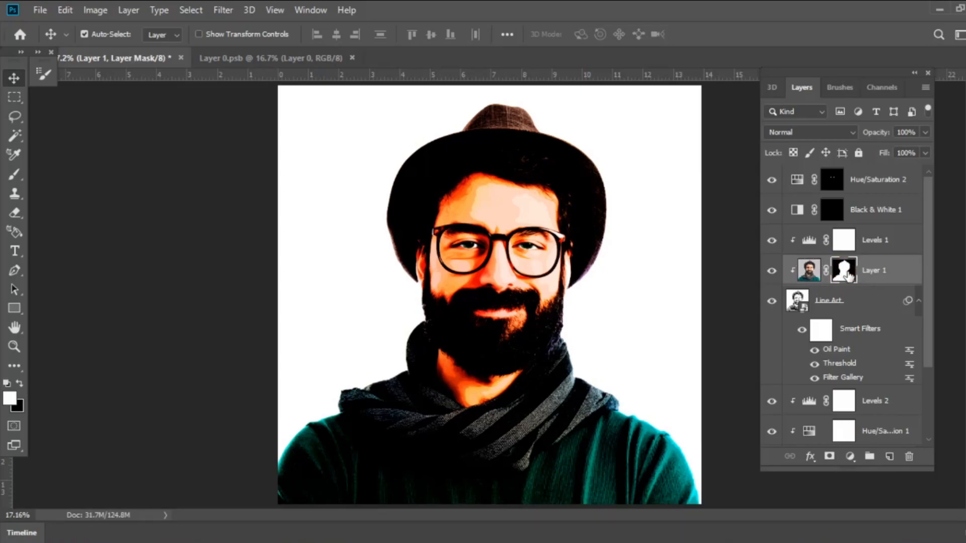
left_click(848, 273, "ctrl")
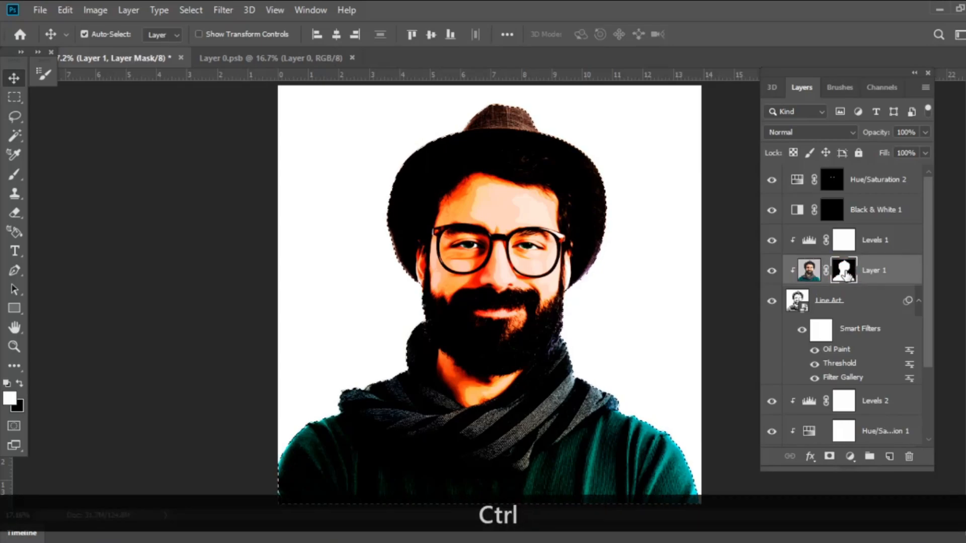
left_click_drag(899, 275, 911, 459)
Contract the selection by 2 pixels and add it to the Color layer as a layer mask.
left_click(864, 366)
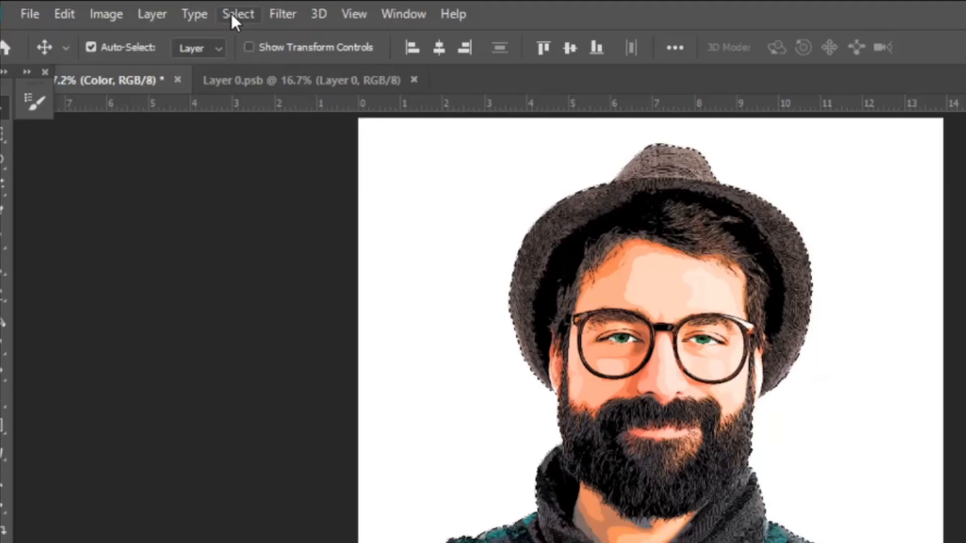
left_click(188, 10)
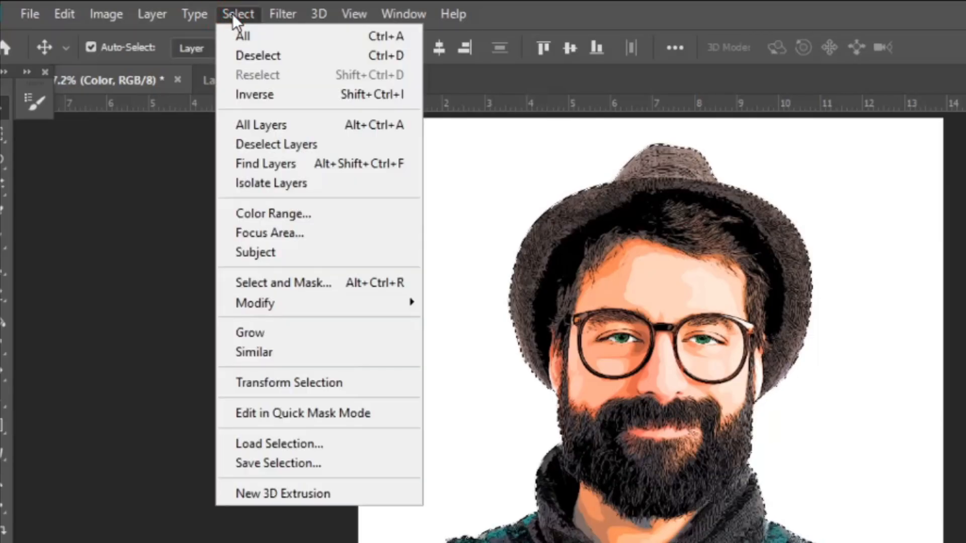
mouse_move(291, 303)
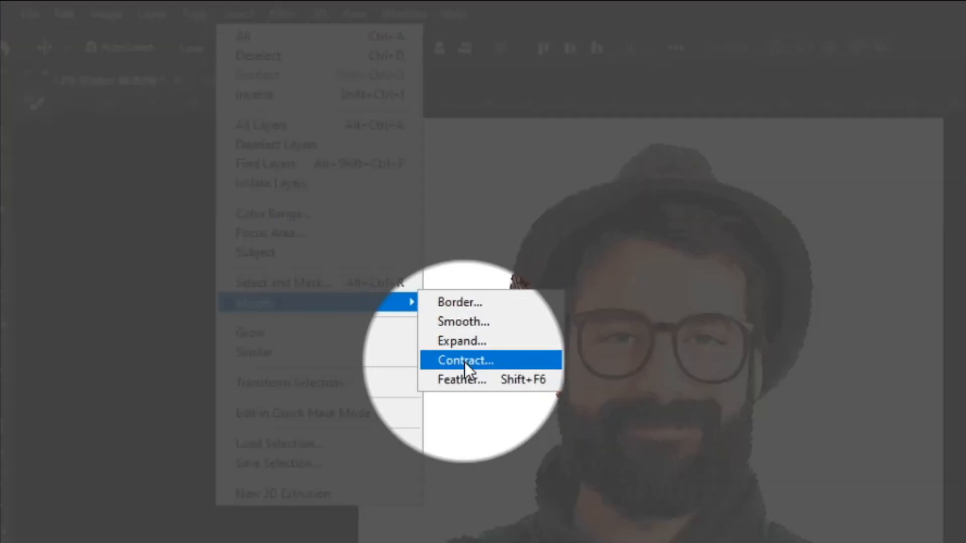
left_click(464, 361)
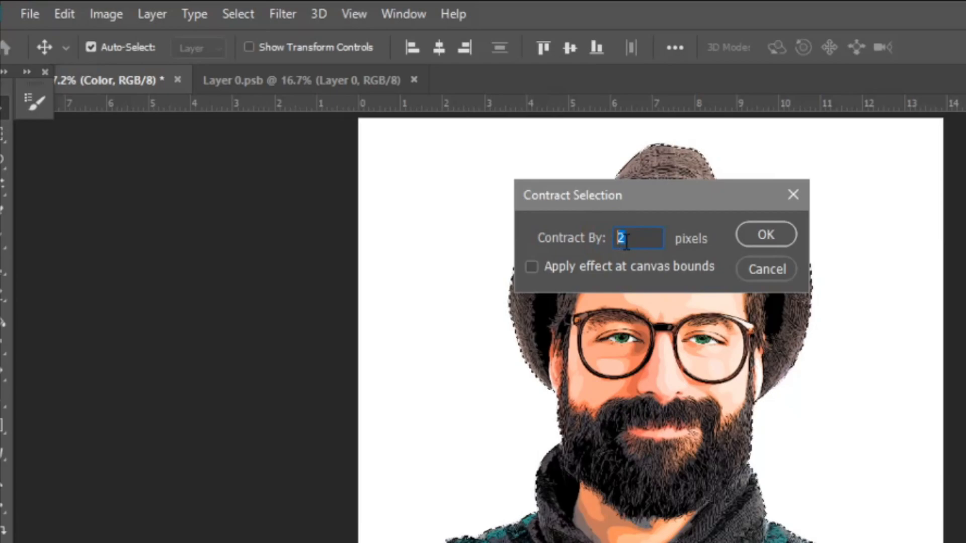
left_click(766, 235)
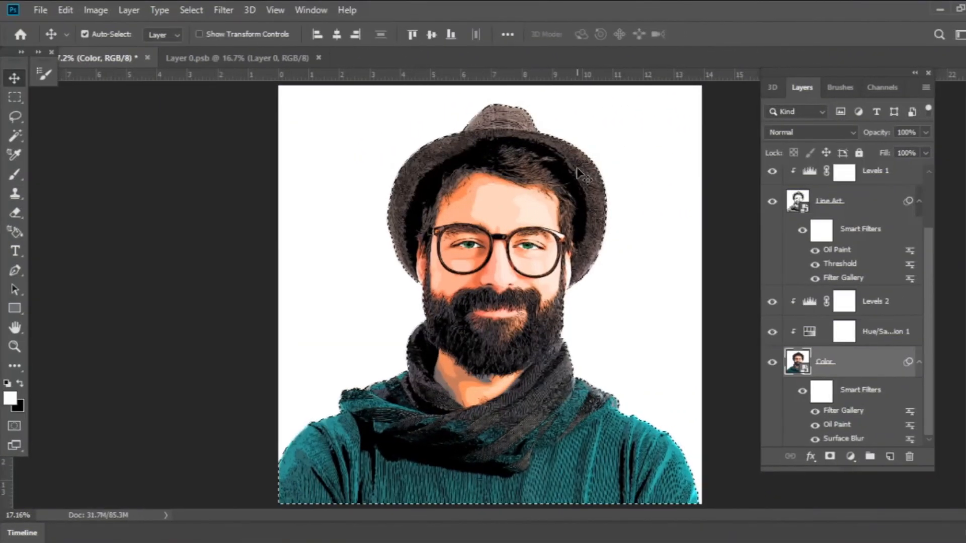
left_click(829, 457)
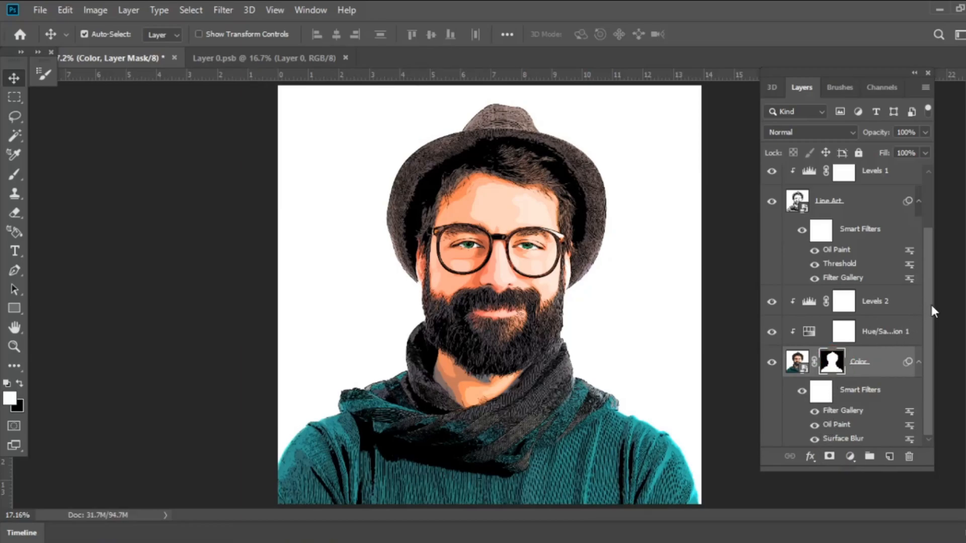
Add a new empty layer below the Color layer and collapse the smart filter lists of Color and Line Art.
left_click(889, 458, "ctrl")
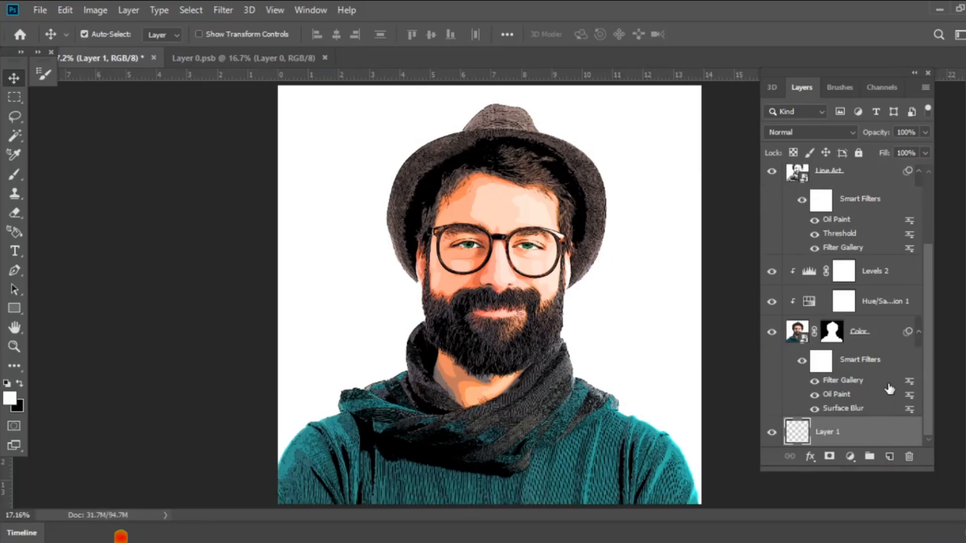
left_click(919, 332)
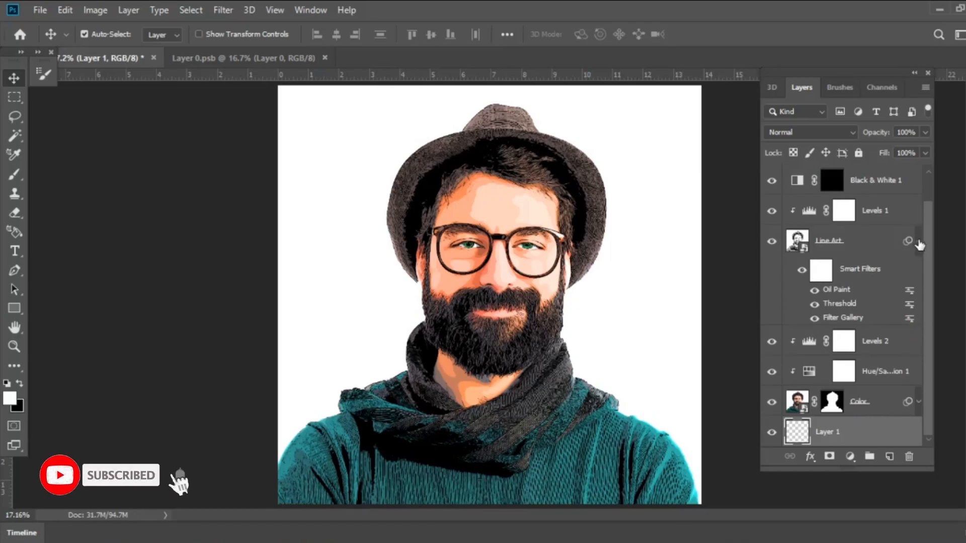
left_click(918, 241)
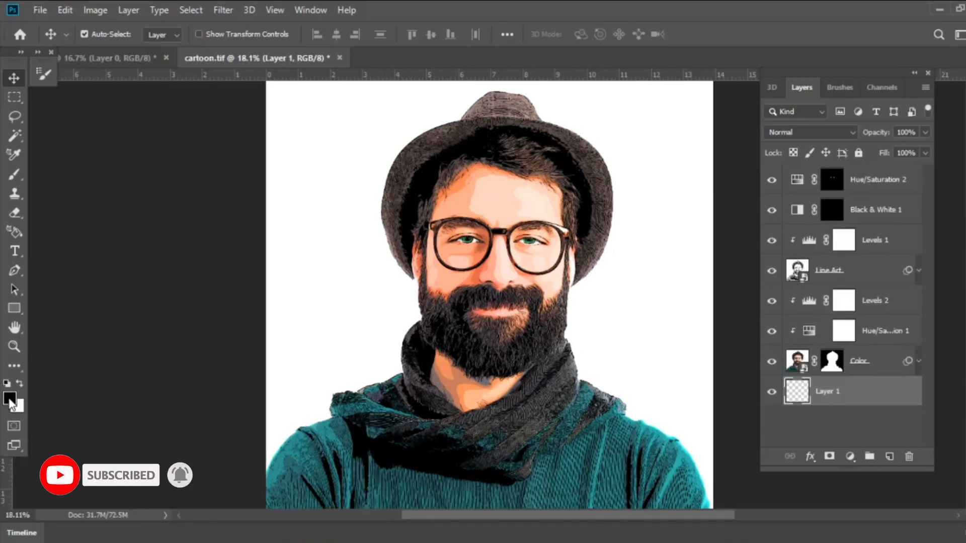
Set the foreground color to teal, about #06adb3, and fill the empty layer below the Color layer with it.
left_click(10, 400)
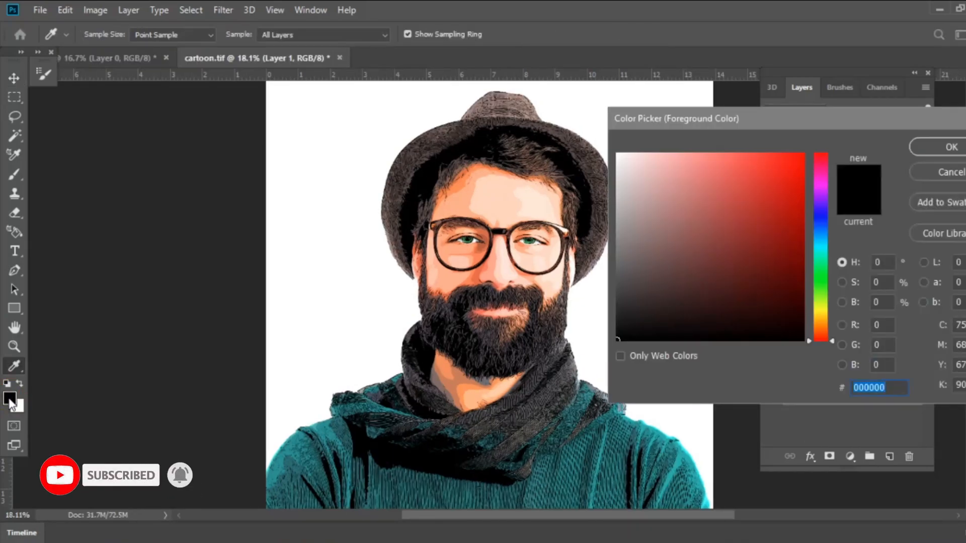
left_click(824, 246)
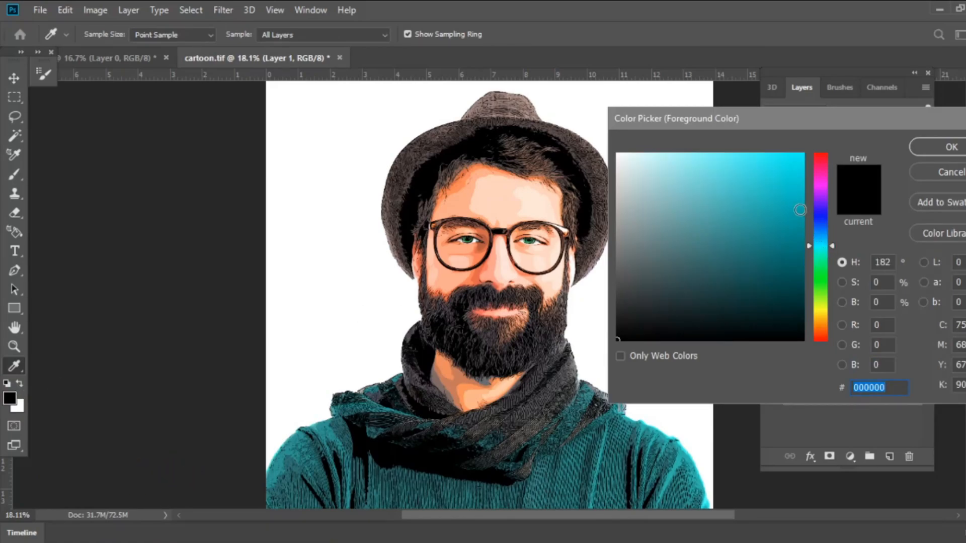
left_click(798, 209)
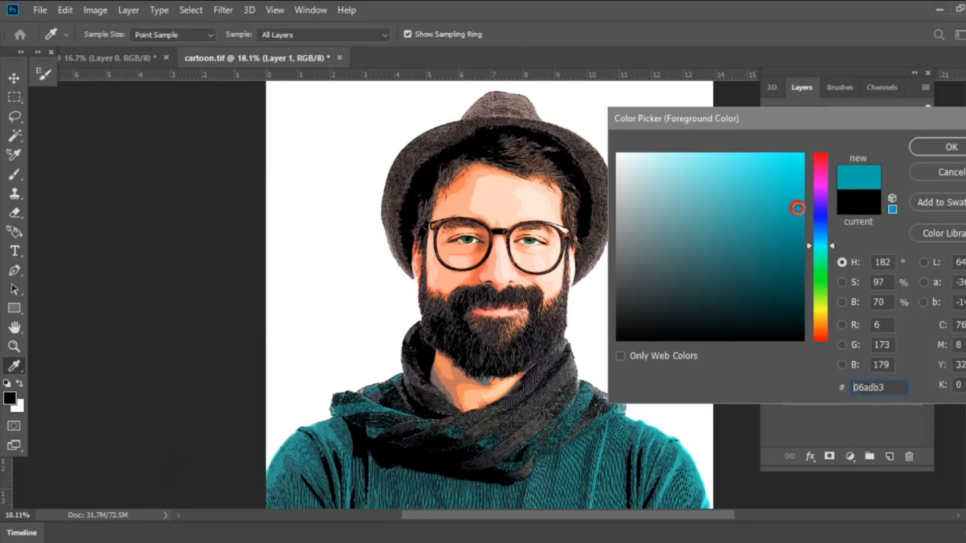
left_click(951, 147)
key("v")
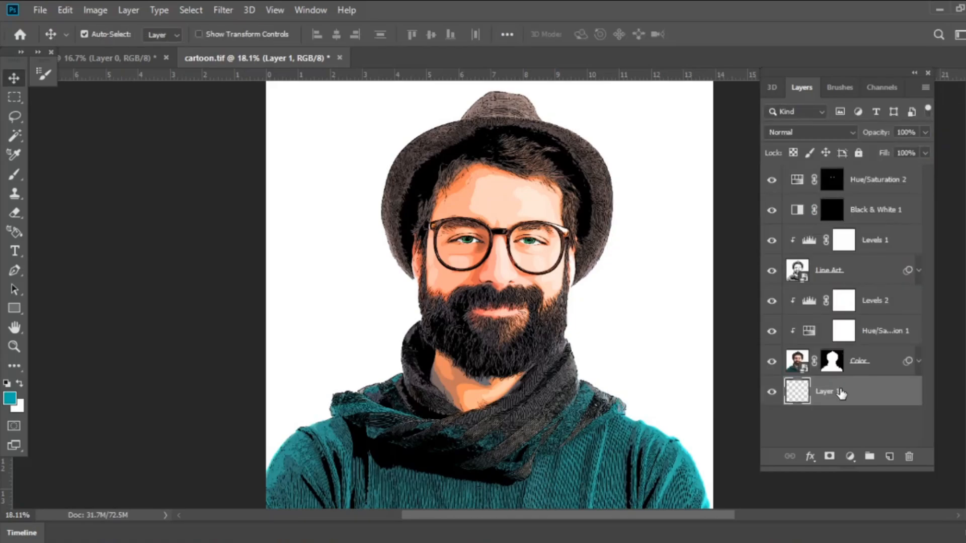
key("alt+Delete")
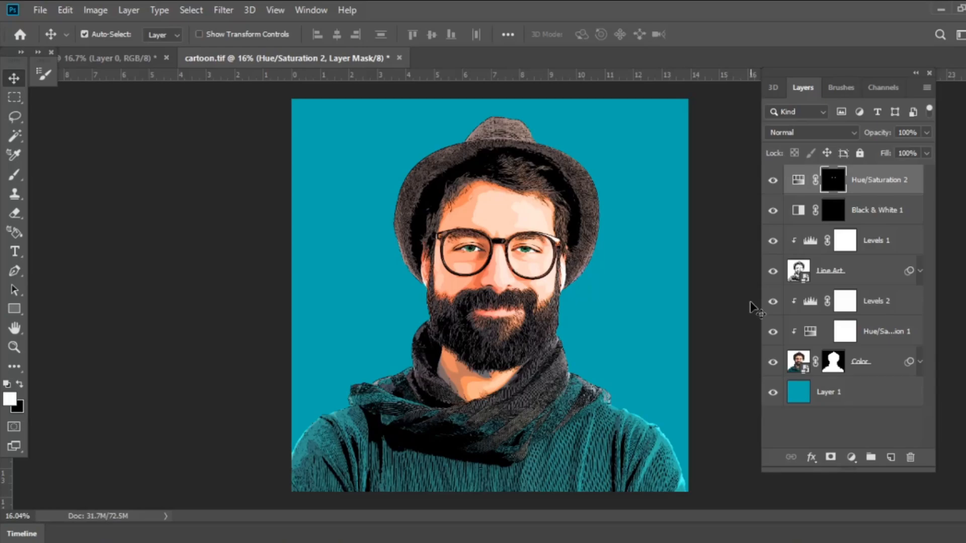
Stamp all visible layers into a new layer at the top of the stack and open it in Color Efex Pro 4.
key("ctrl+shift+alt+e")
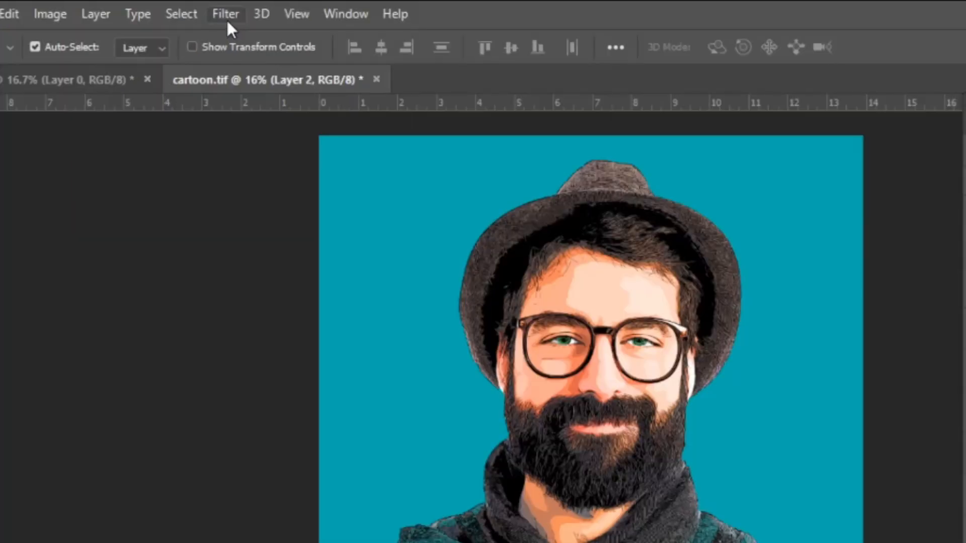
left_click(225, 13)
mouse_move(297, 447)
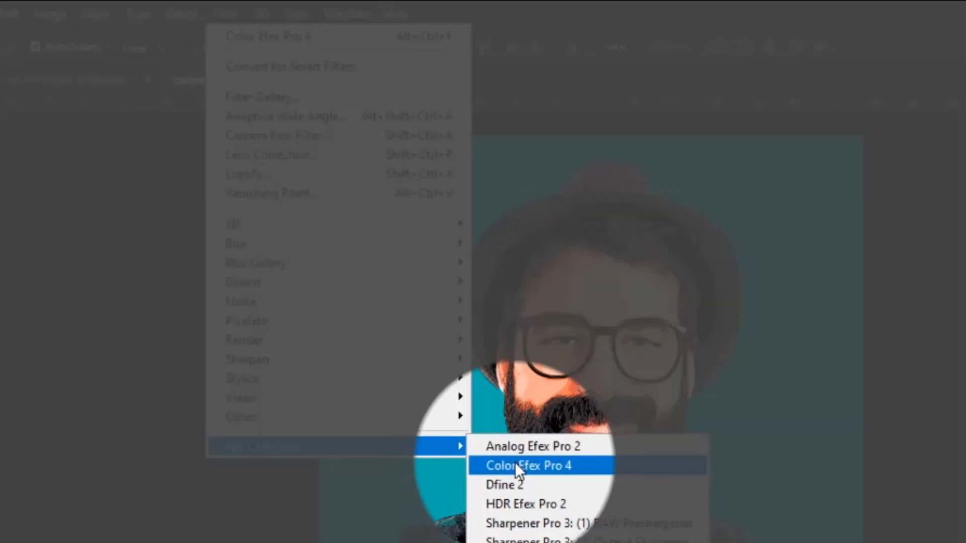
left_click(514, 462)
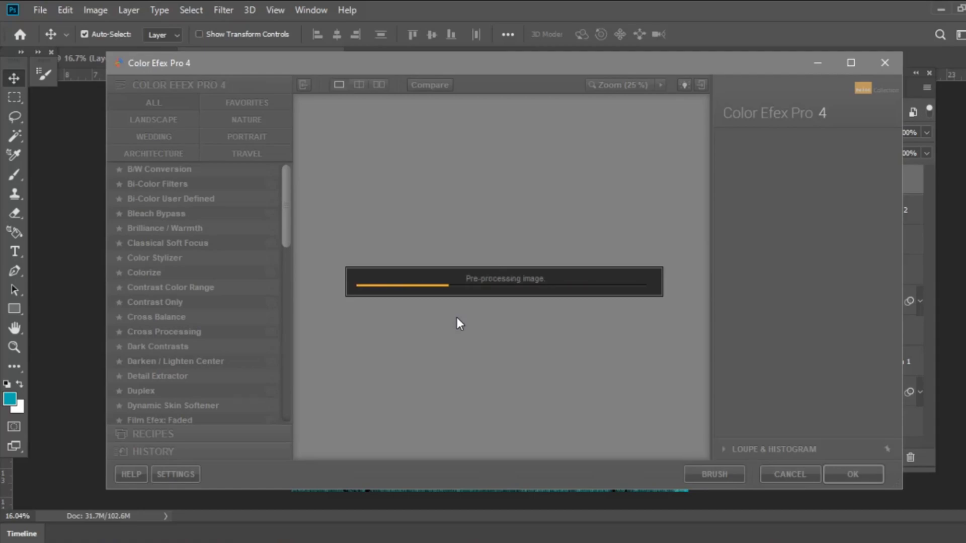
Preview the Brilliance / Warmth and Detail Extractor filters, and apply the Duplex filter with its default settings to the stamped layer.
left_click(184, 229)
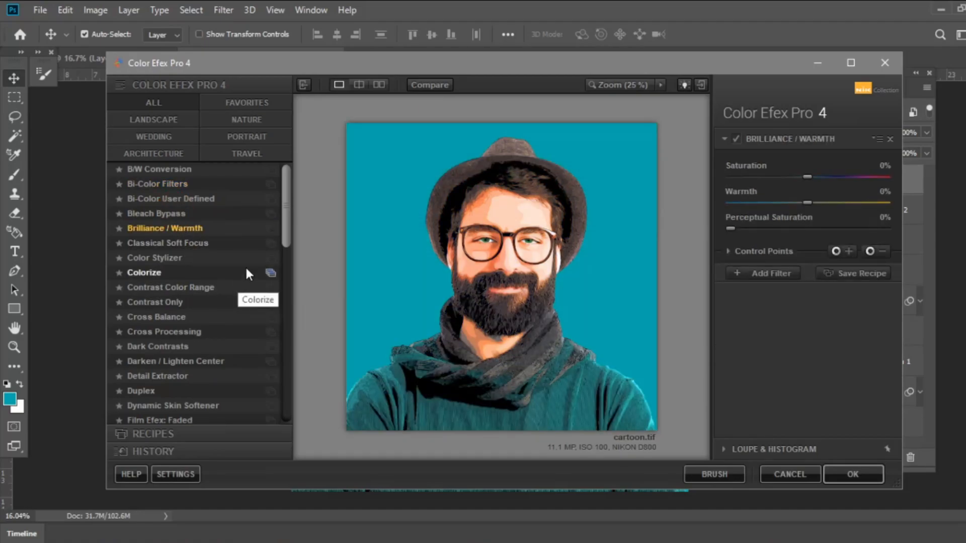
left_click_drag(285, 201, 288, 226)
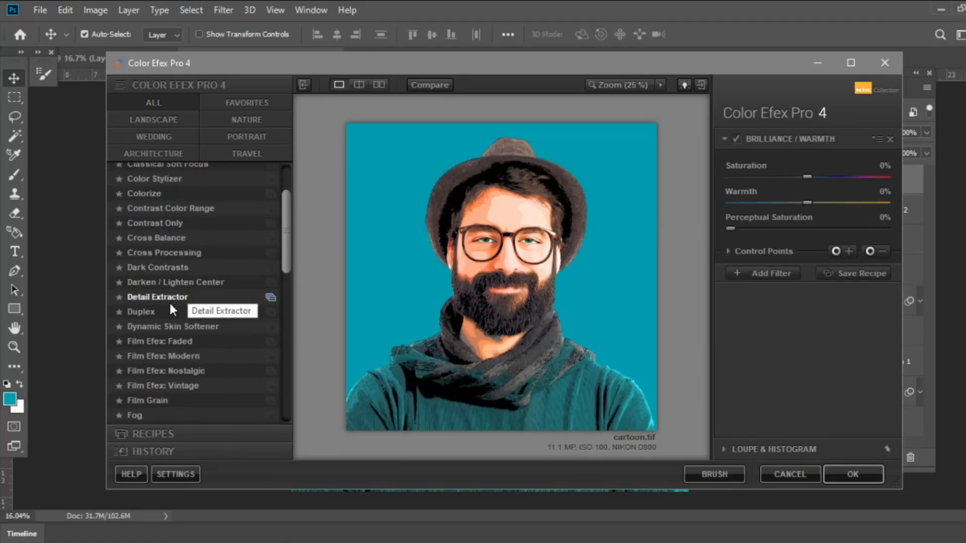
left_click(155, 298)
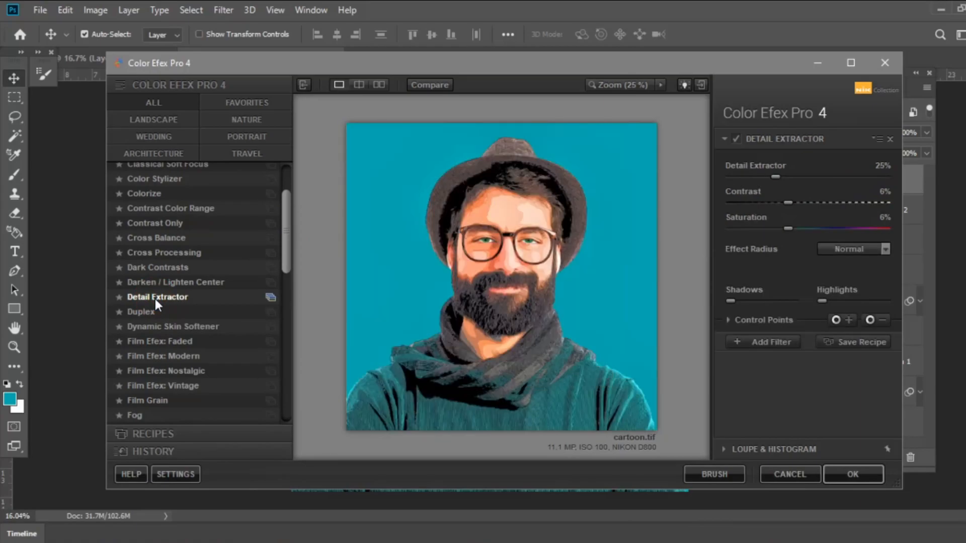
left_click(147, 309)
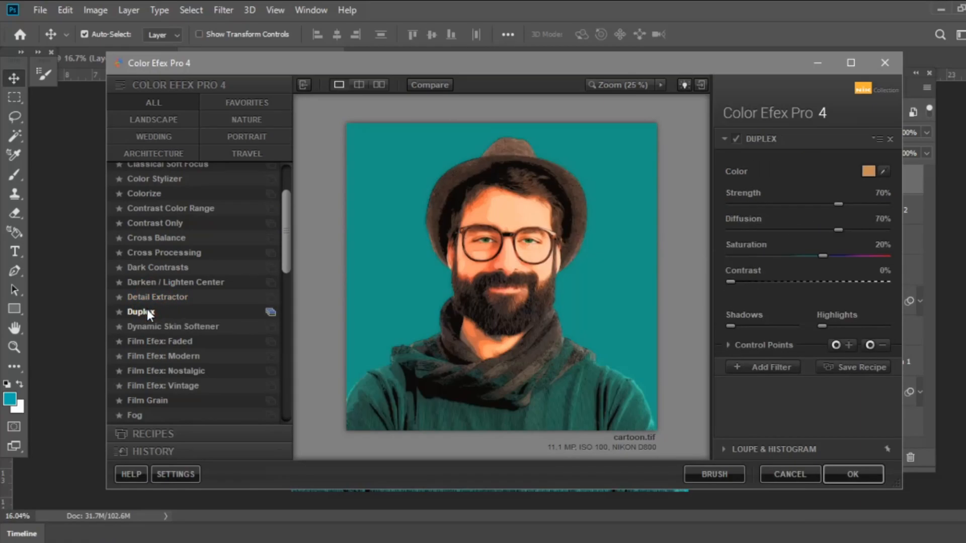
left_click(840, 475)
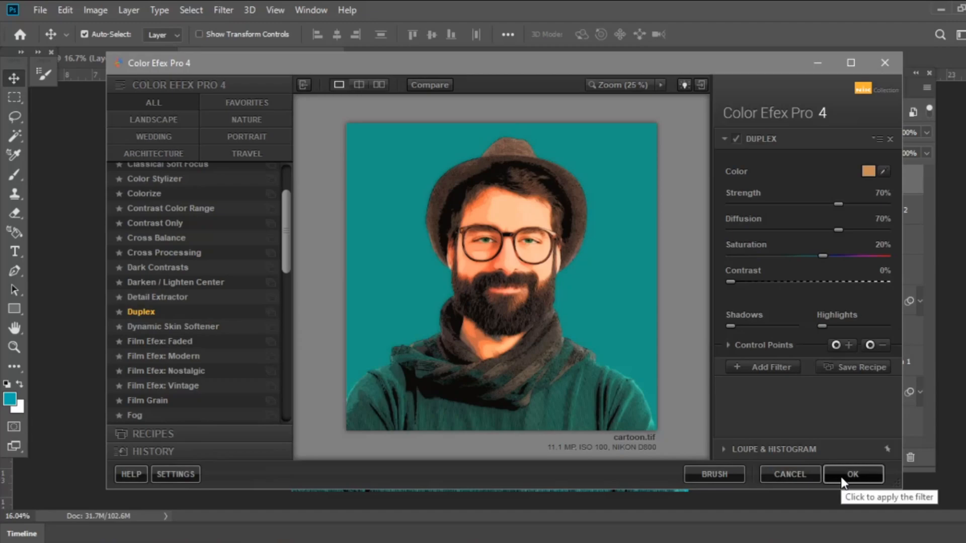